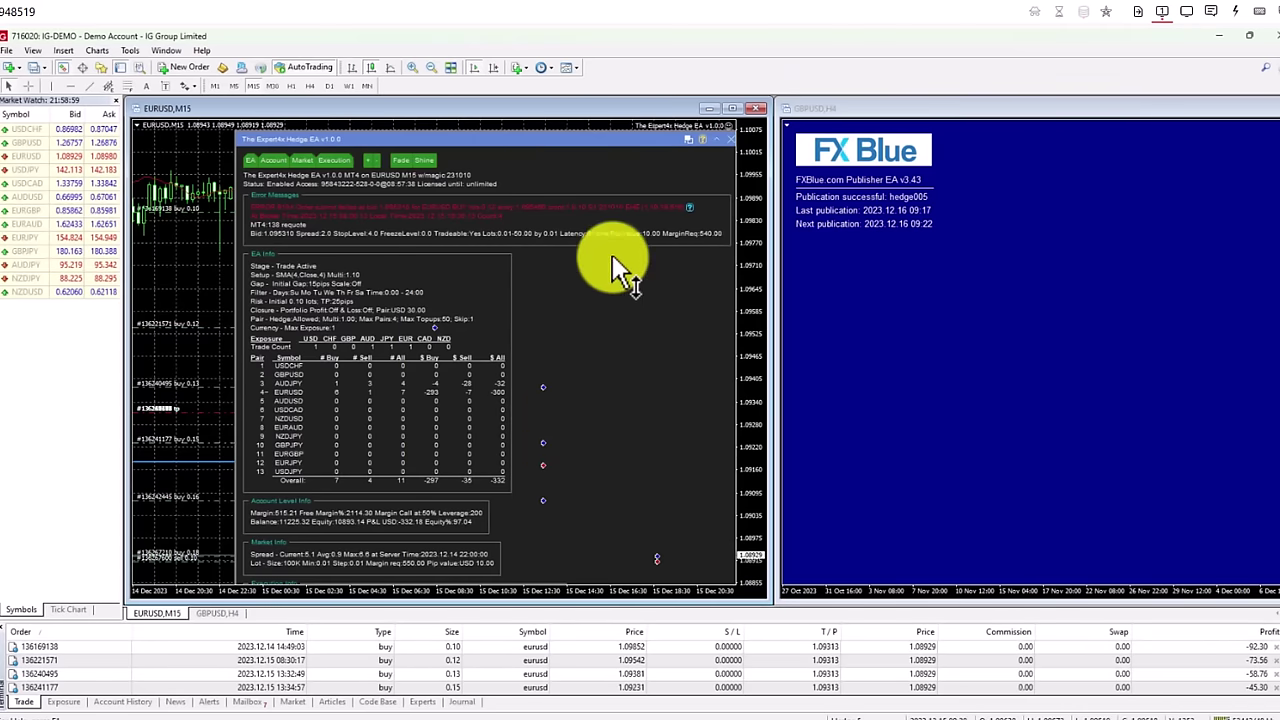
Reload the Hedge EA on the EURUSD M15 chart with its existing inputs and view the end of the open trades list
right_click(184, 262)
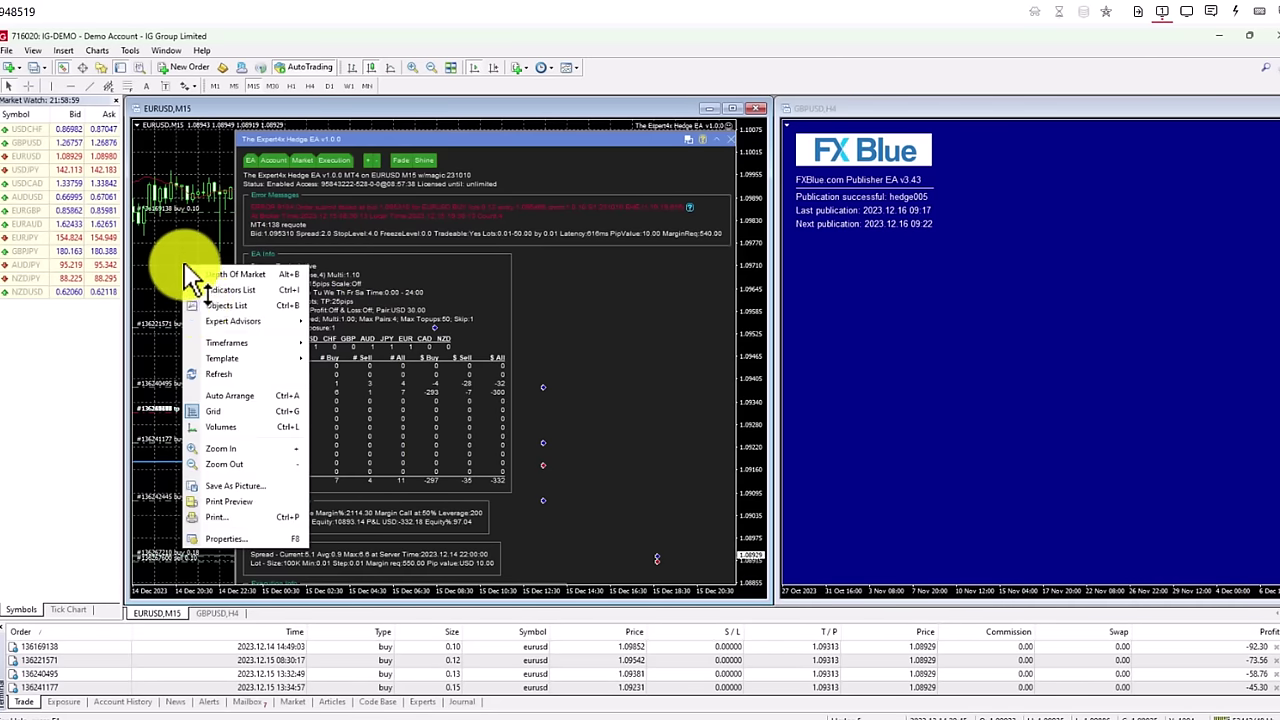
mouse_move(252, 321)
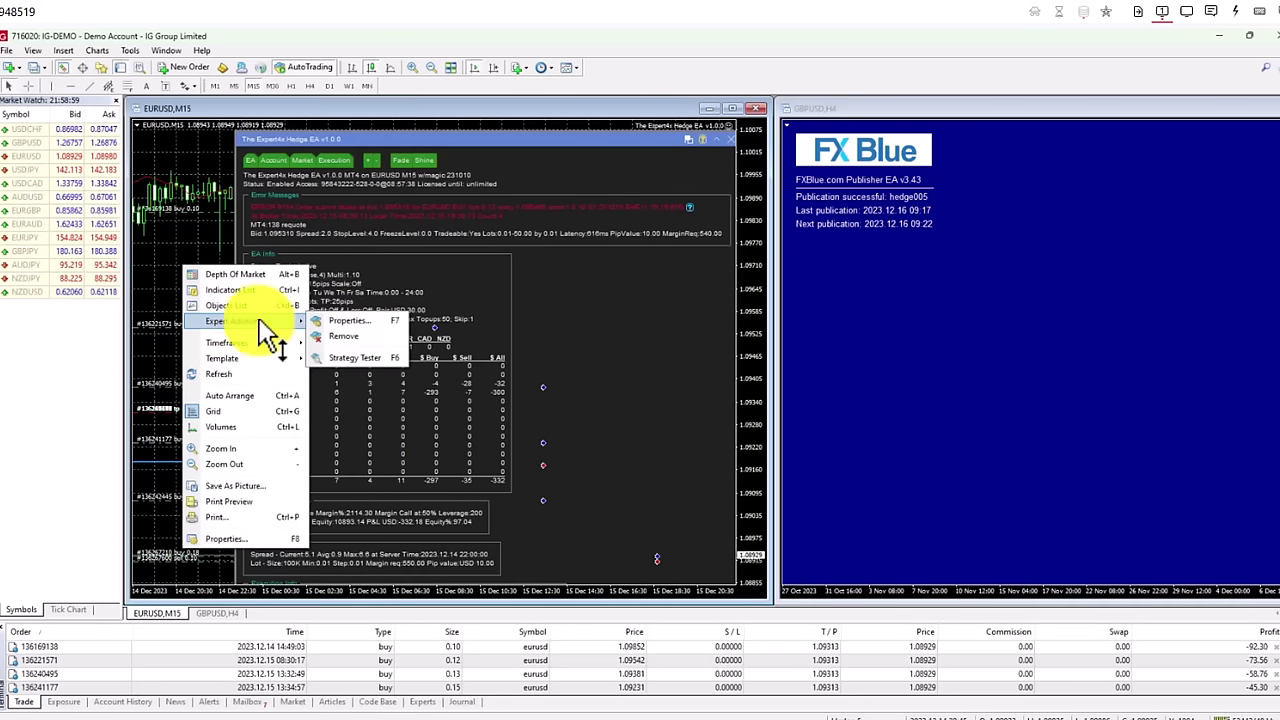
click(340, 307)
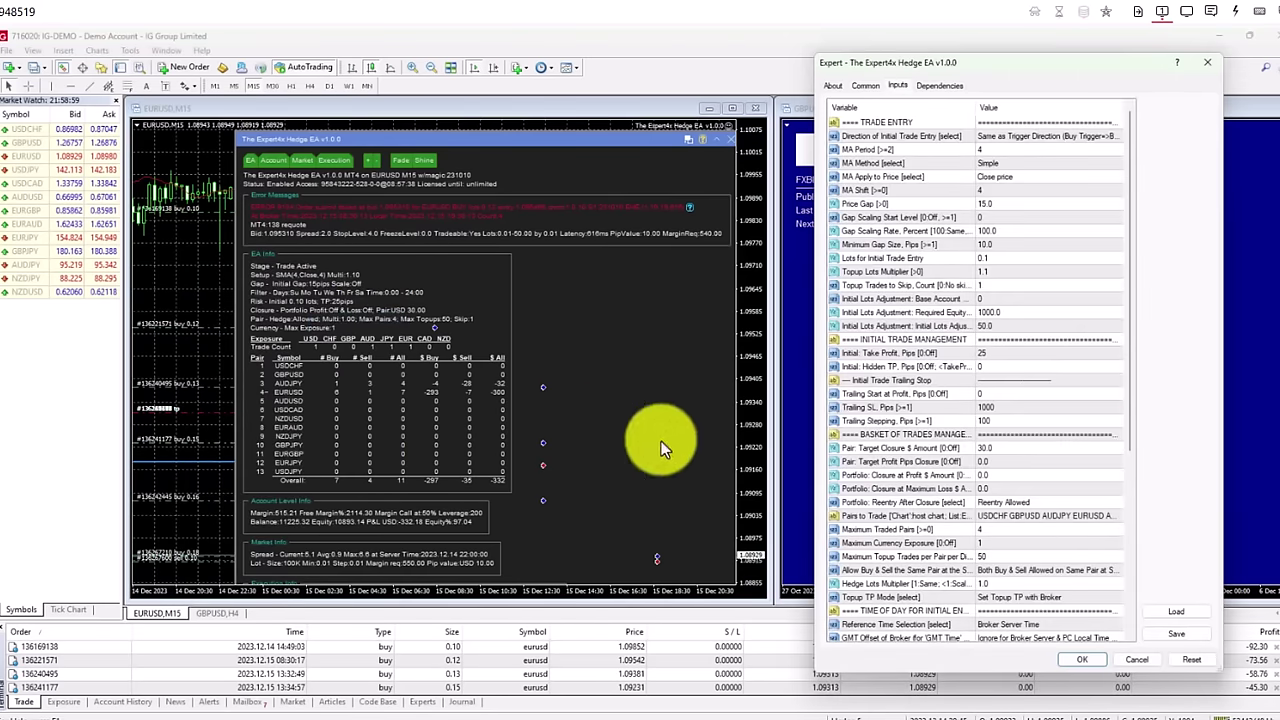
click(1078, 660)
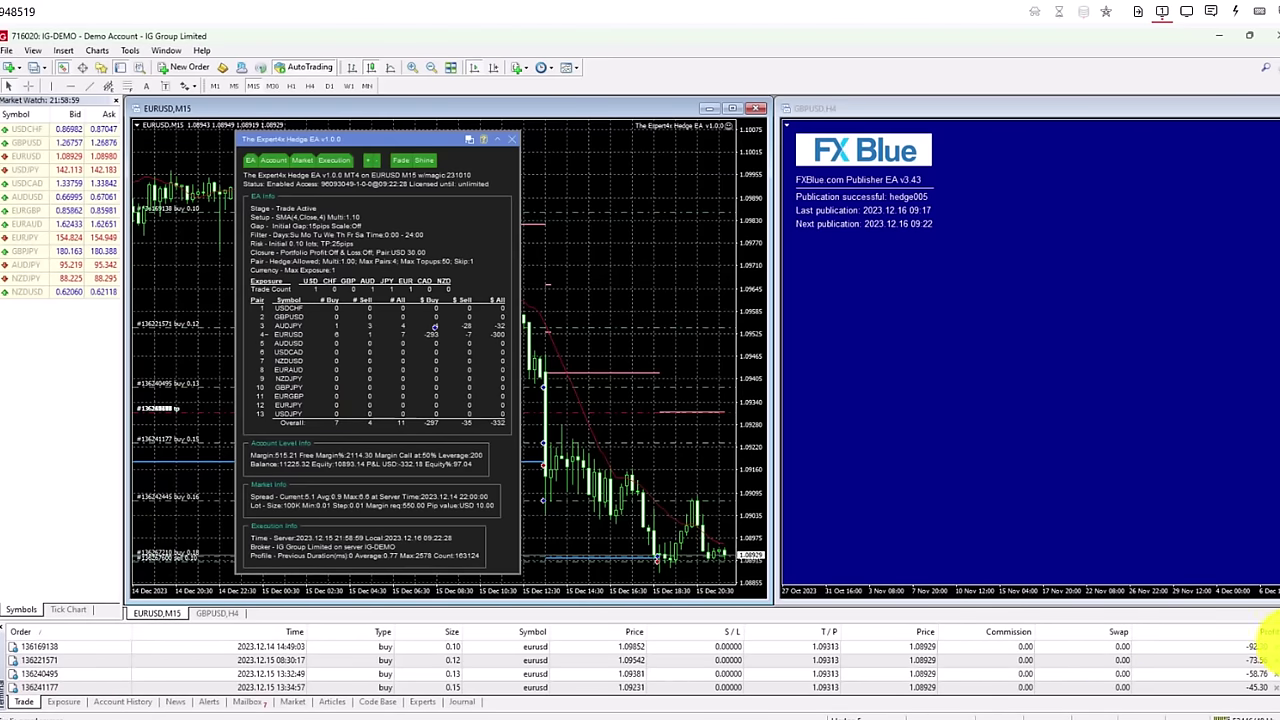
scroll(1243, 680, down, 3)
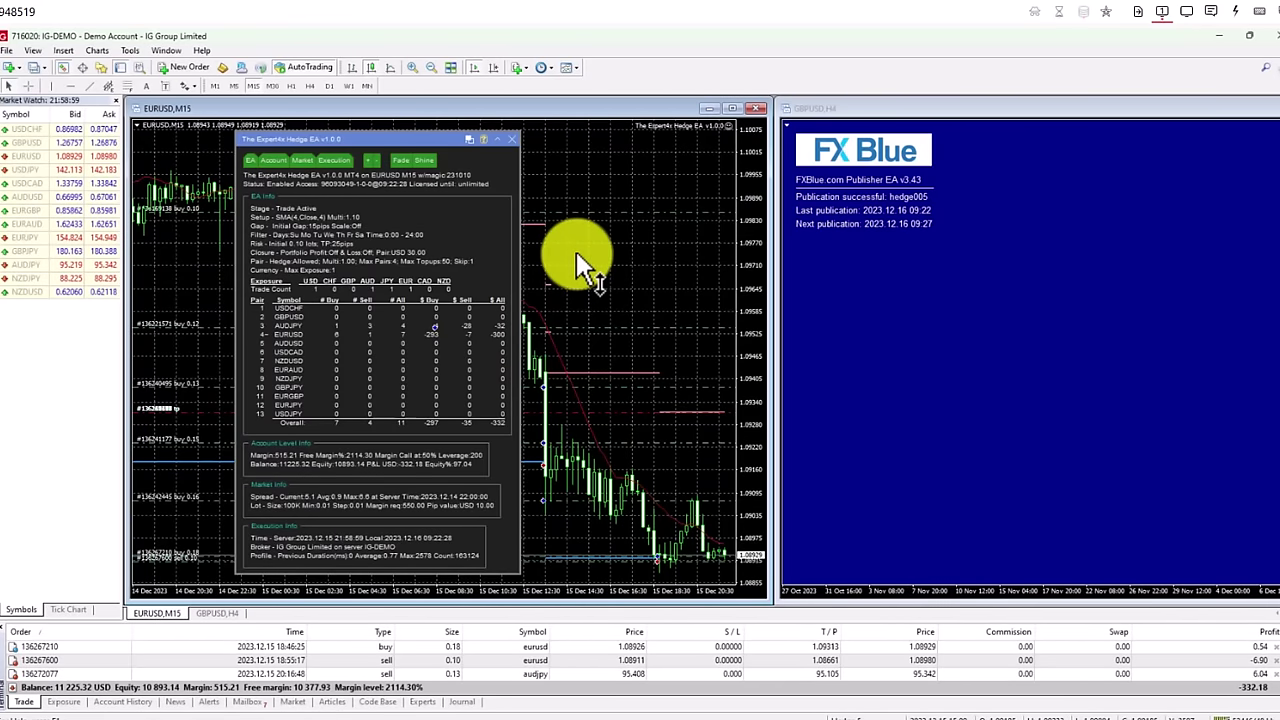
Open the Hedge EA's inputs on the EURUSD M15 chart and set Lots for Initial Trade Entry to 0.05
right_click(192, 258)
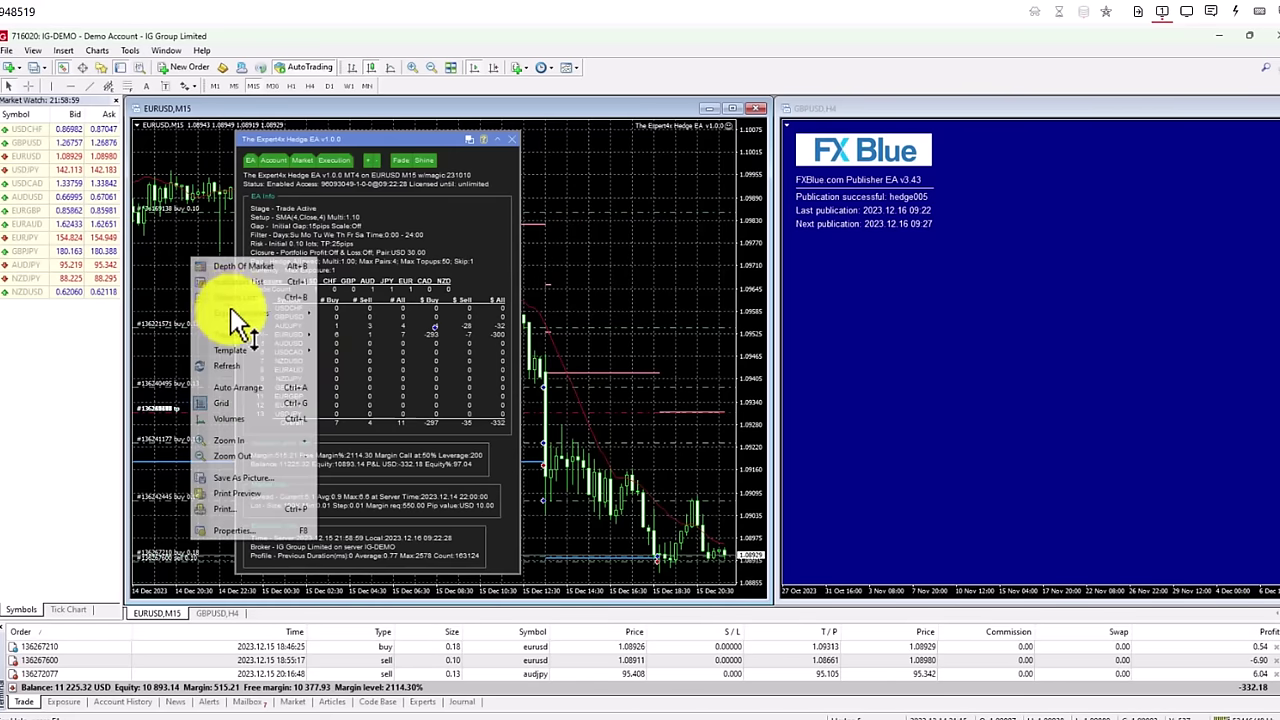
mouse_move(242, 315)
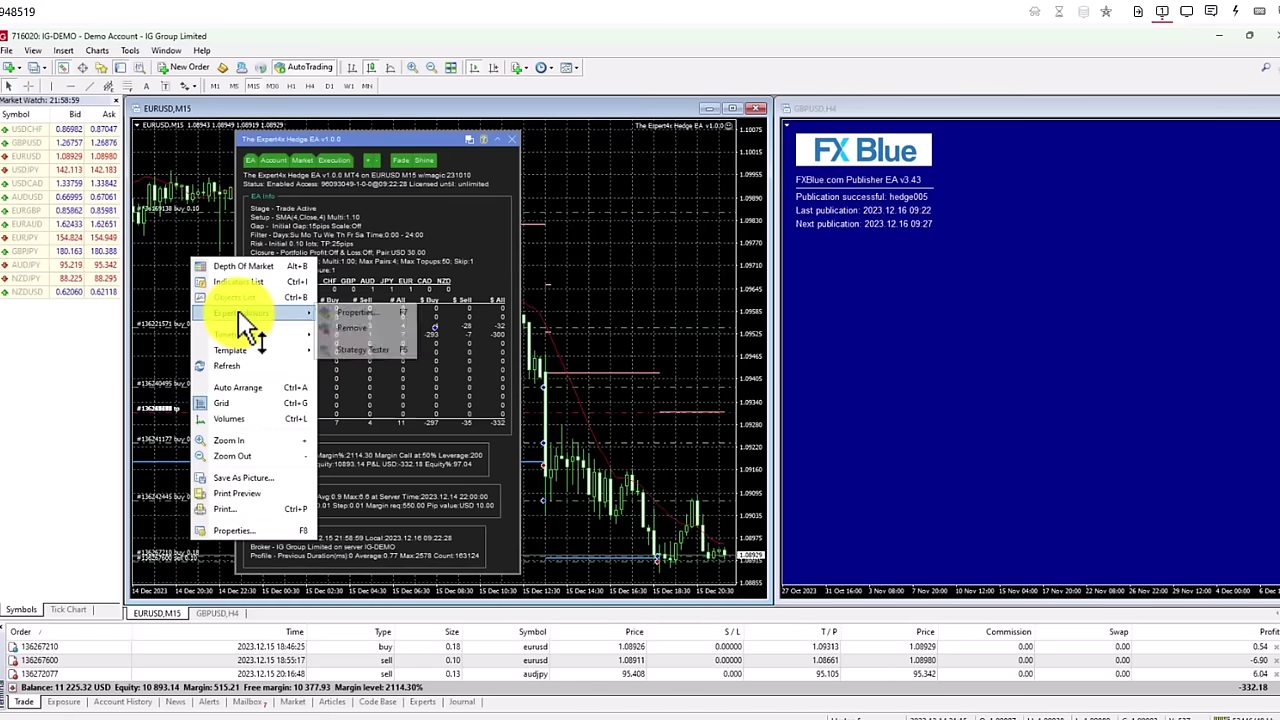
click(352, 315)
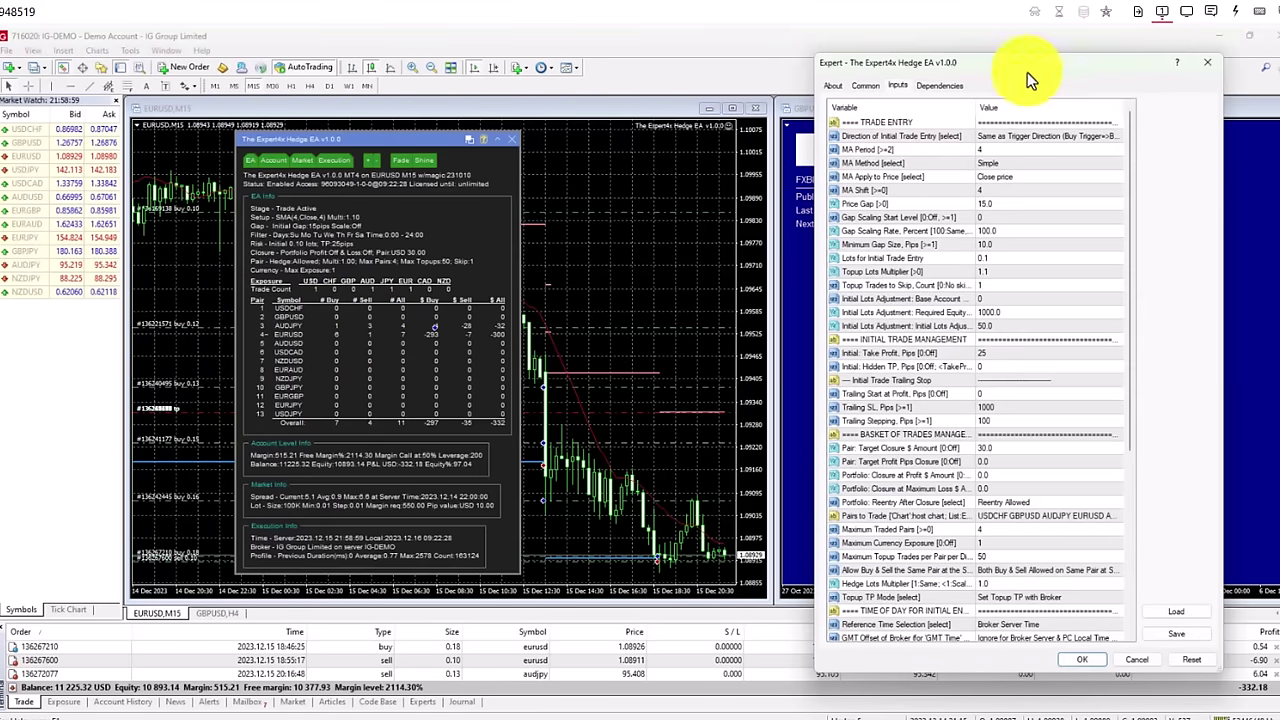
drag(1030, 65, 760, 72)
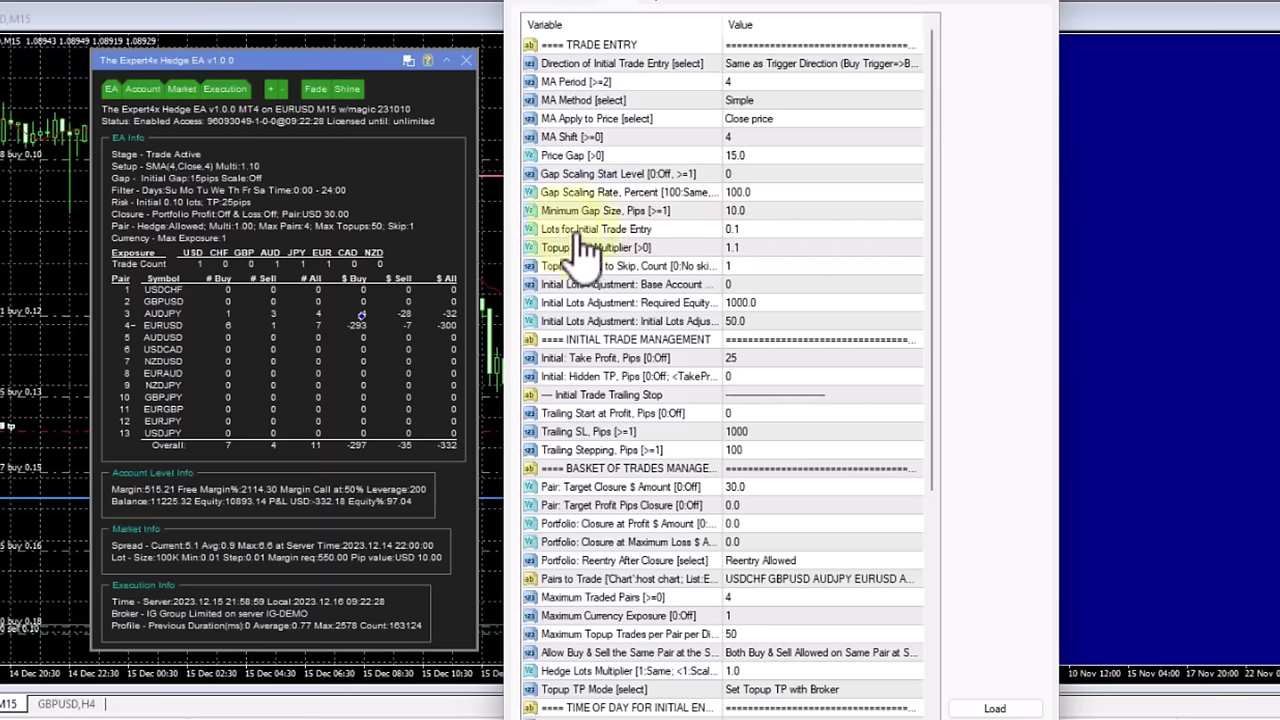
double_click(737, 232)
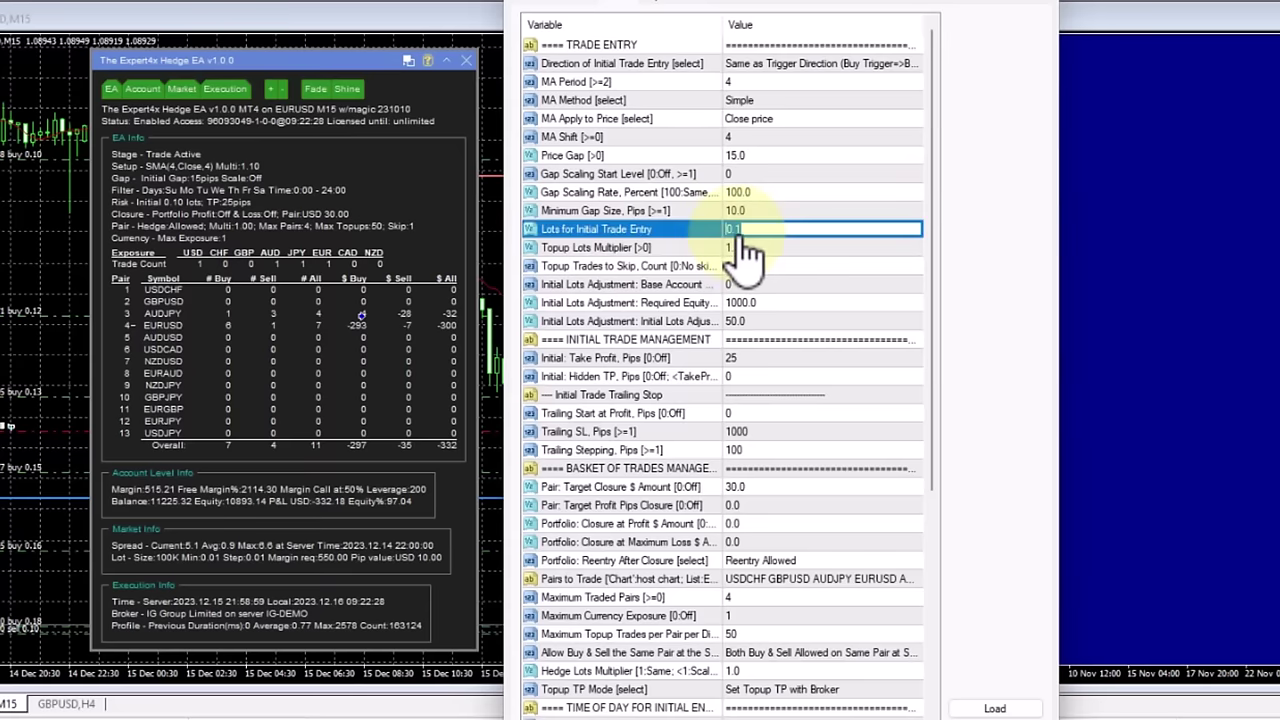
double_click(734, 231)
click(734, 232)
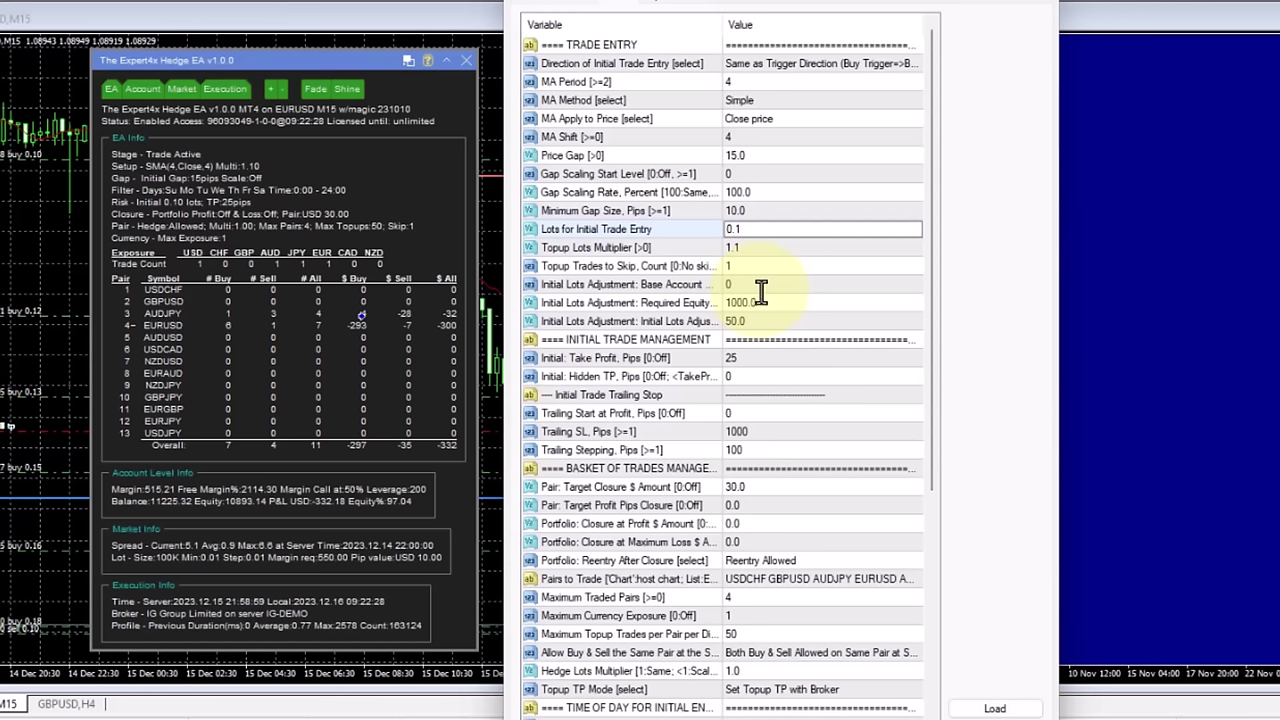
text(05)
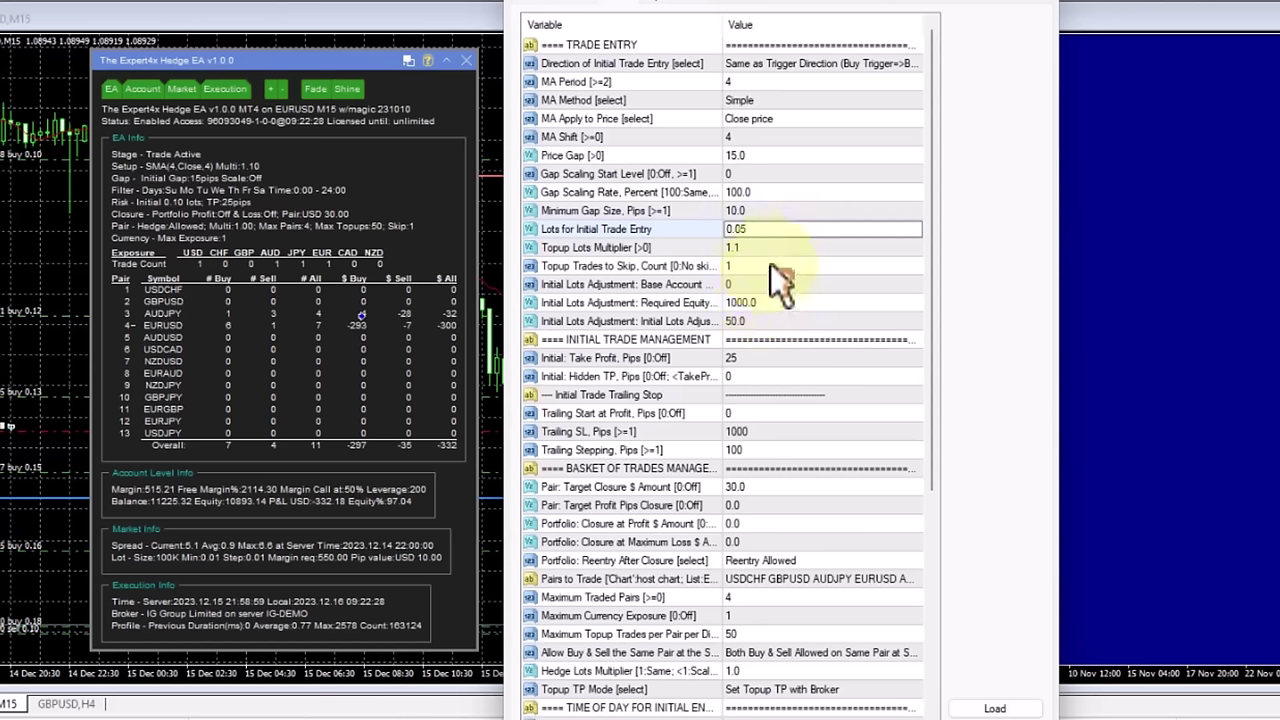
click(770, 265)
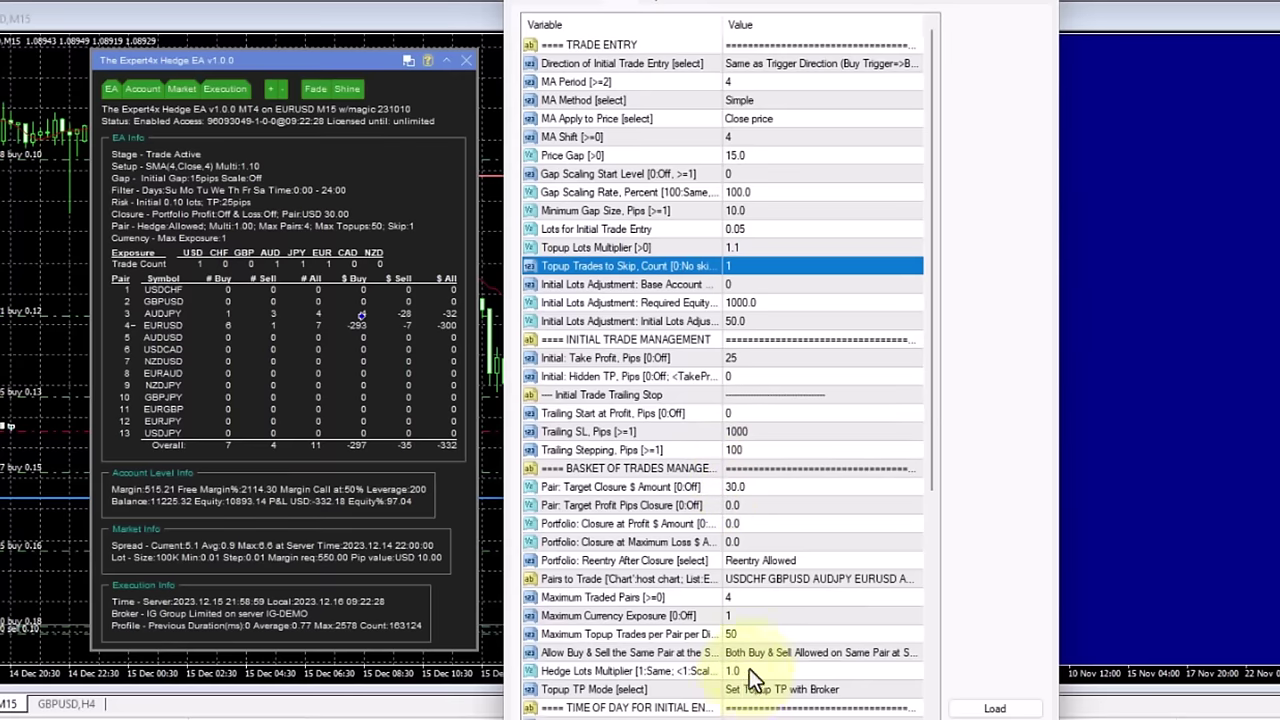
Set the EA's Initial Take Profit to 30 pips and the Pair Target Closure $ Amount to 35
double_click(741, 362)
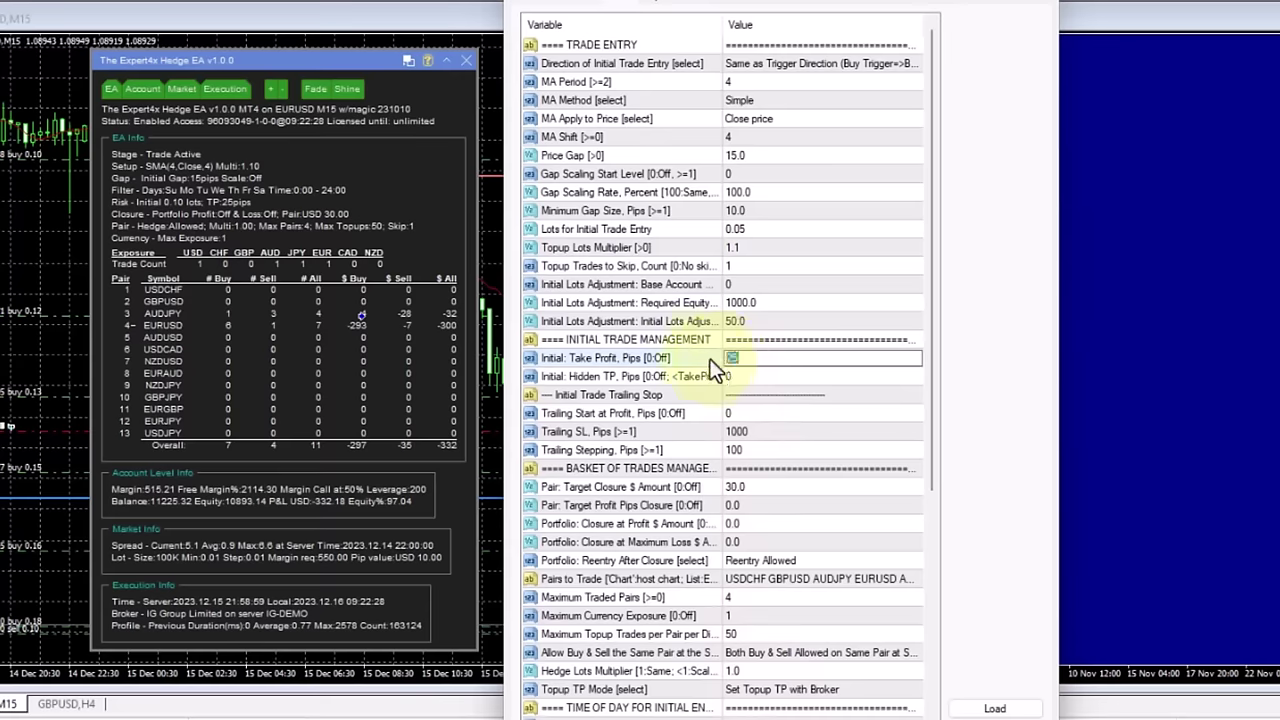
text(30)
double_click(761, 491)
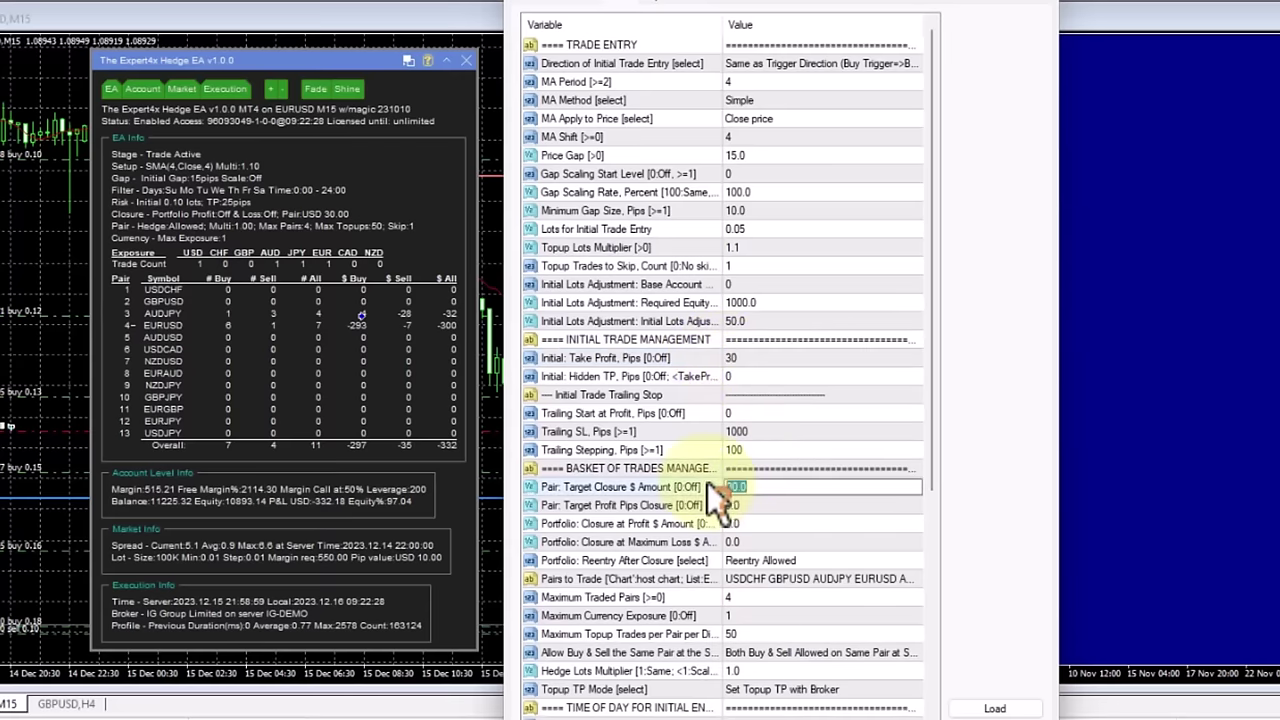
text(35)
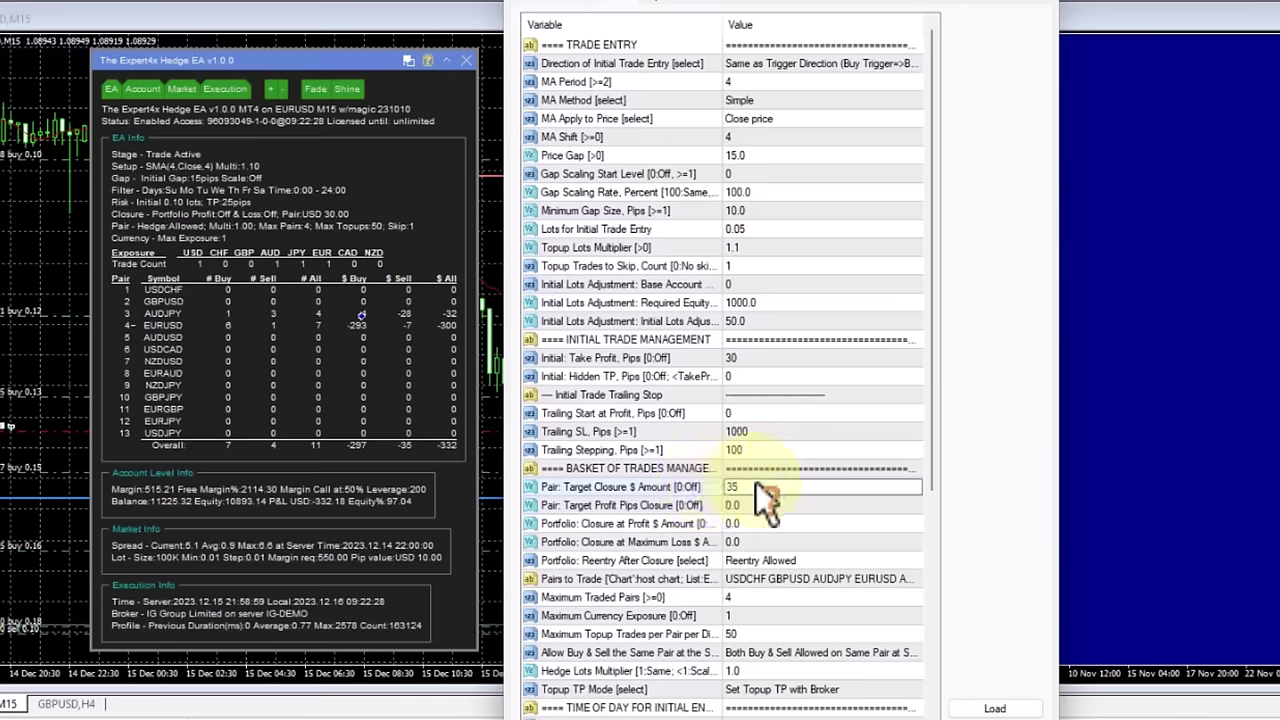
key(Return)
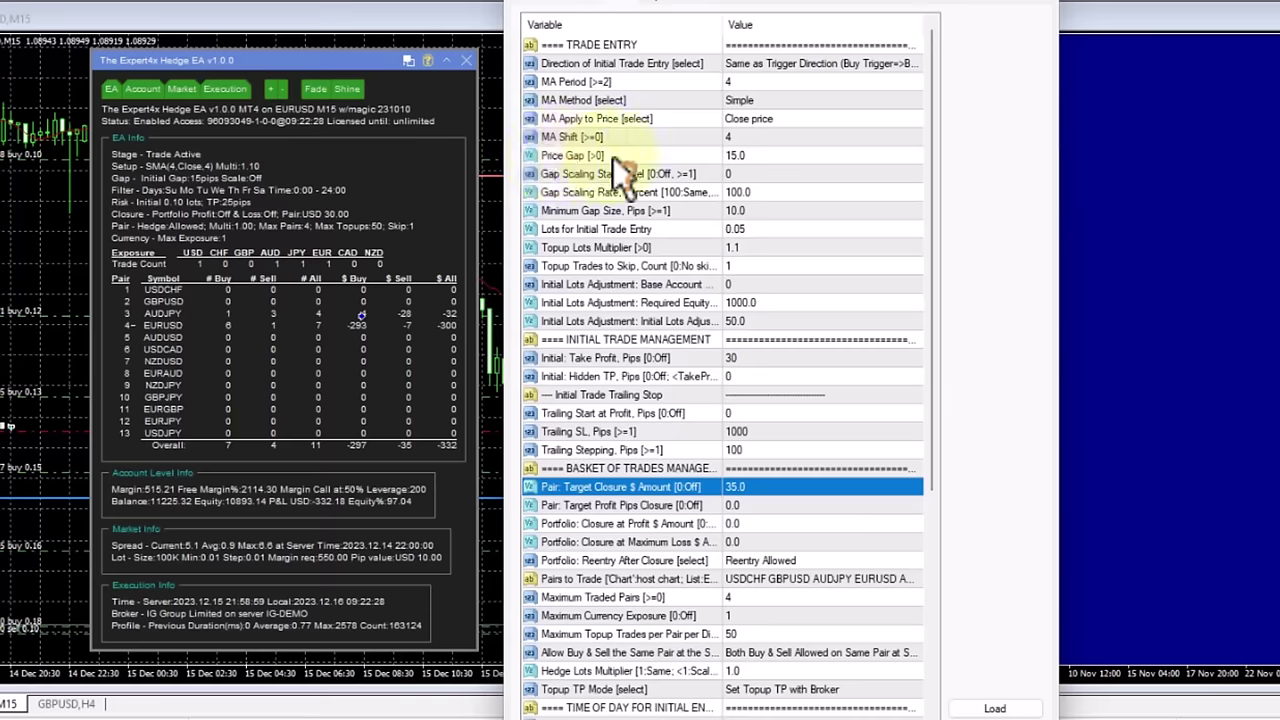
Set the EA's Price Gap to 20 and apply the changed inputs to the chart
click(749, 149)
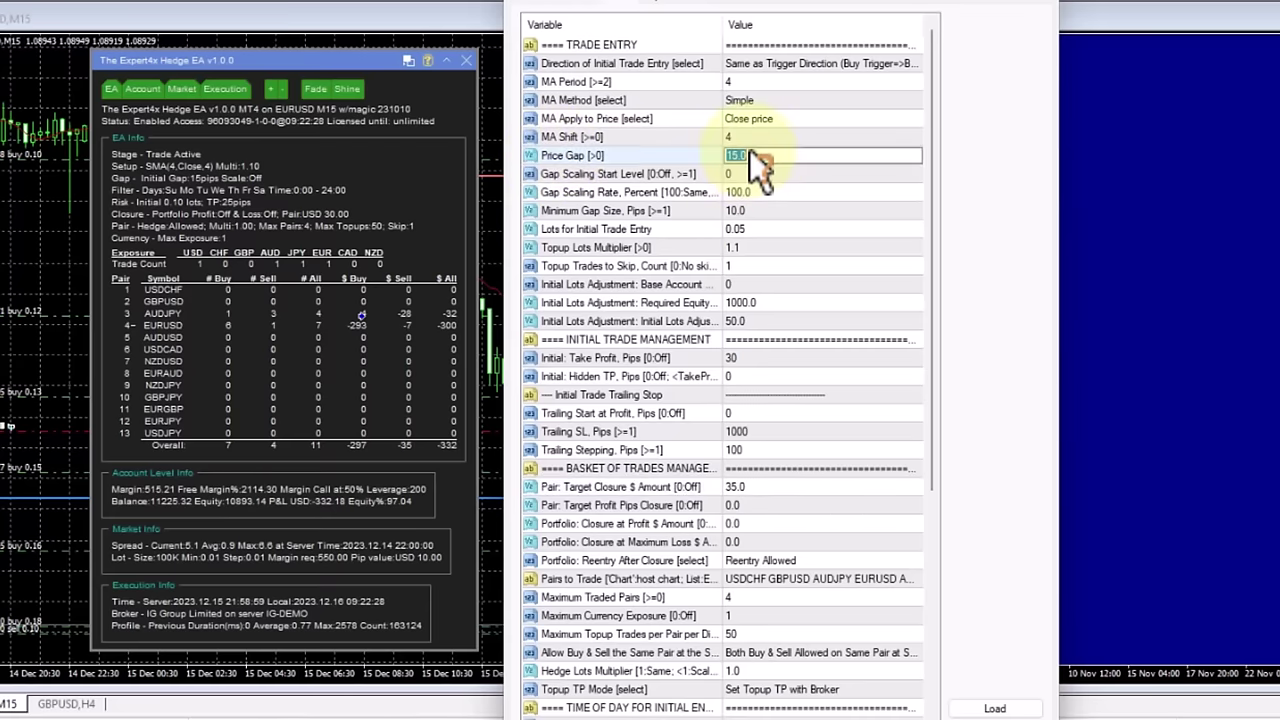
click(749, 149)
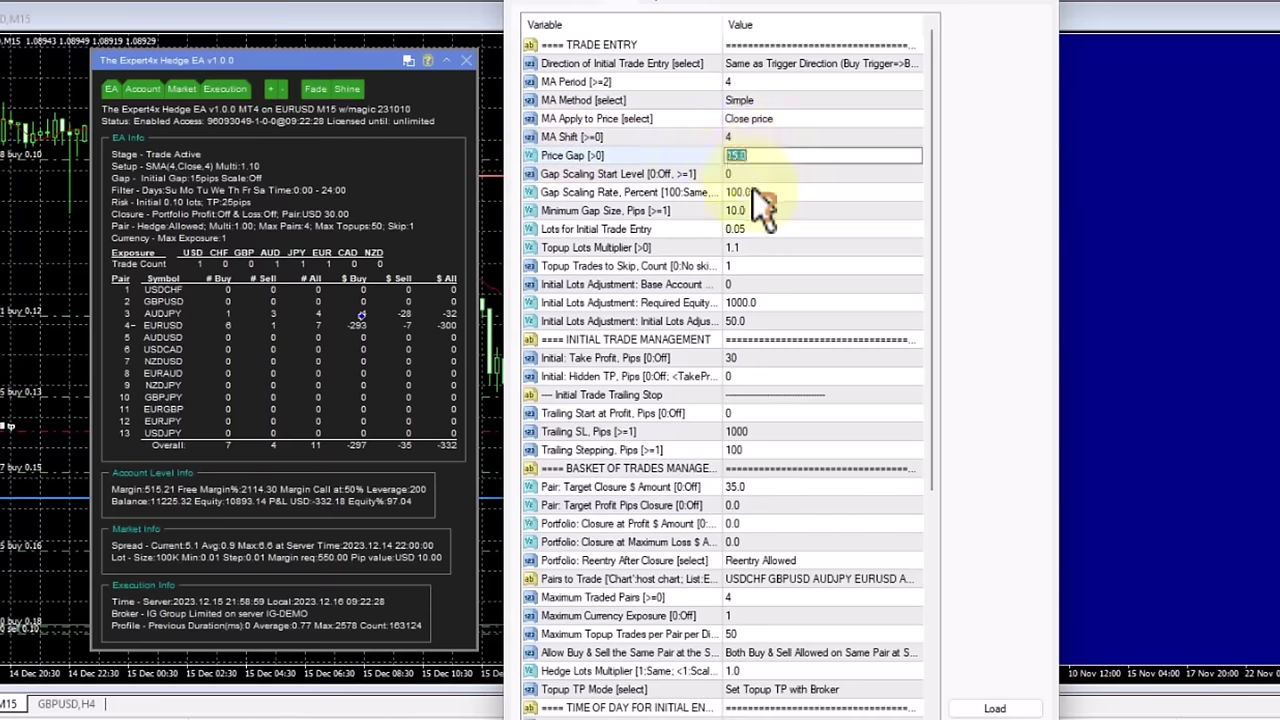
text(20)
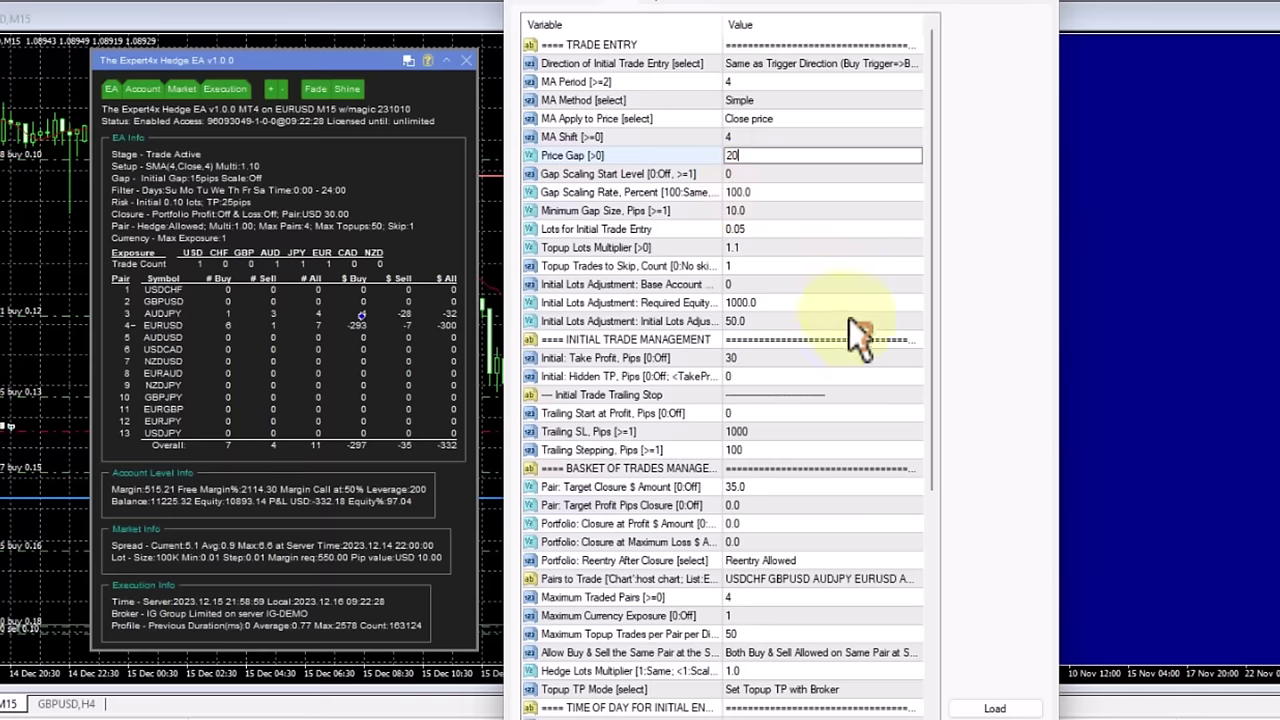
key(Return)
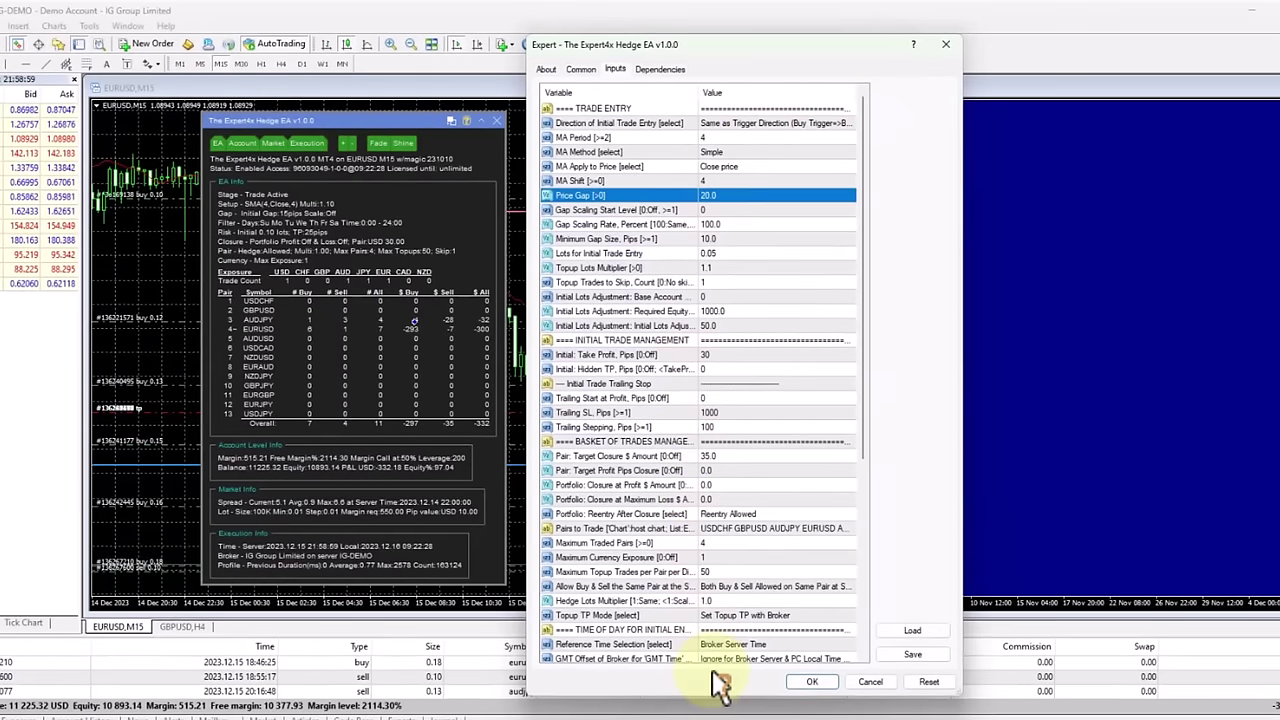
click(812, 682)
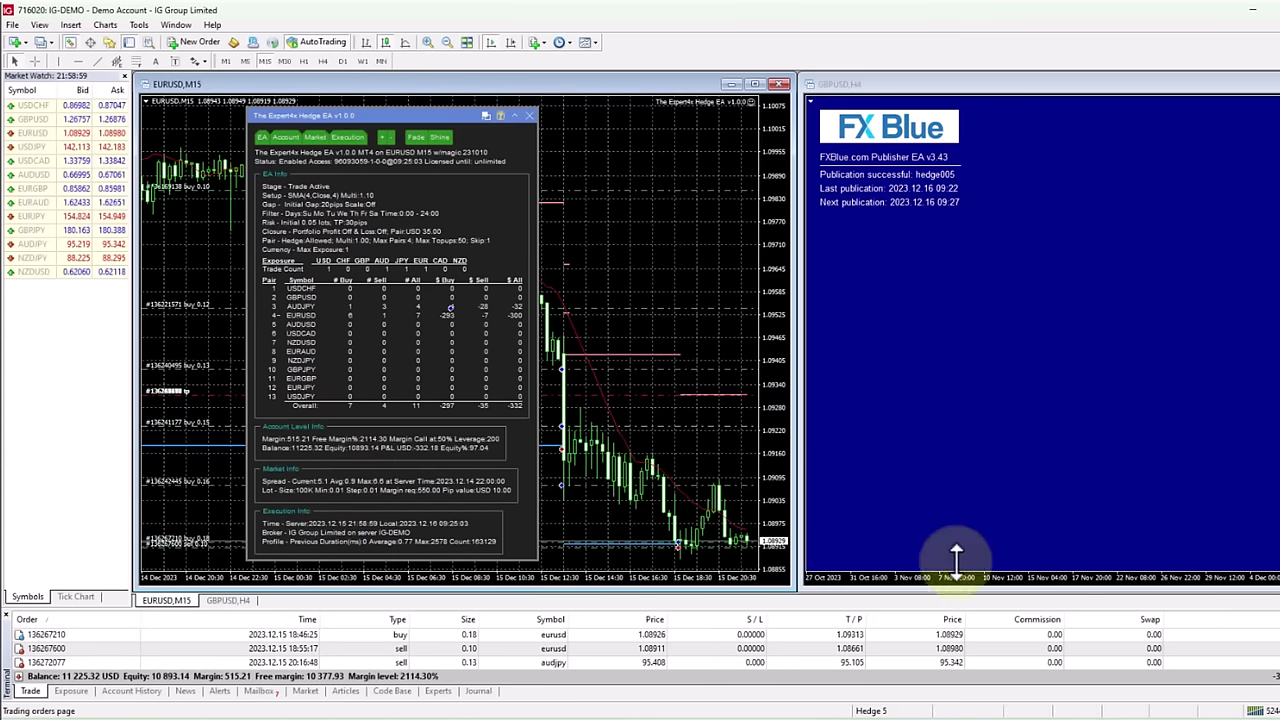
drag(957, 557, 917, 477)
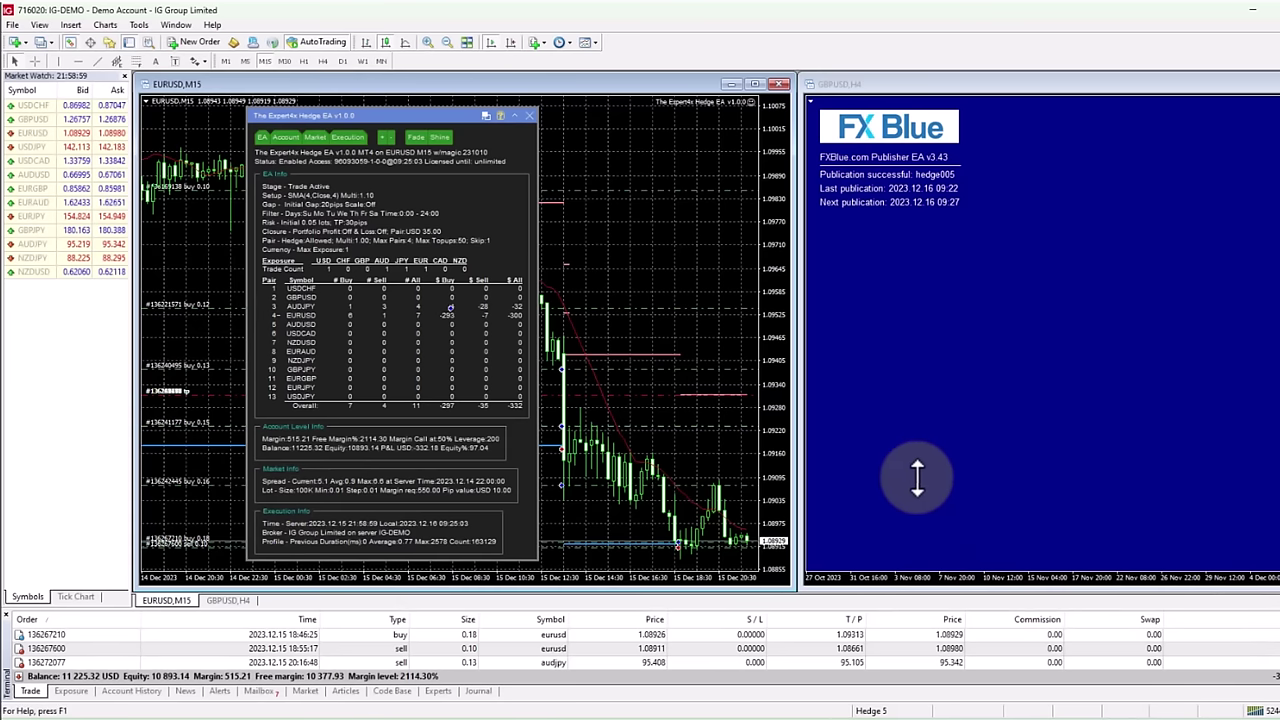
Open a new demo account on the IG-DEMO server with the prefilled personal details, agreeing to the newsletter subscription
click(11, 24)
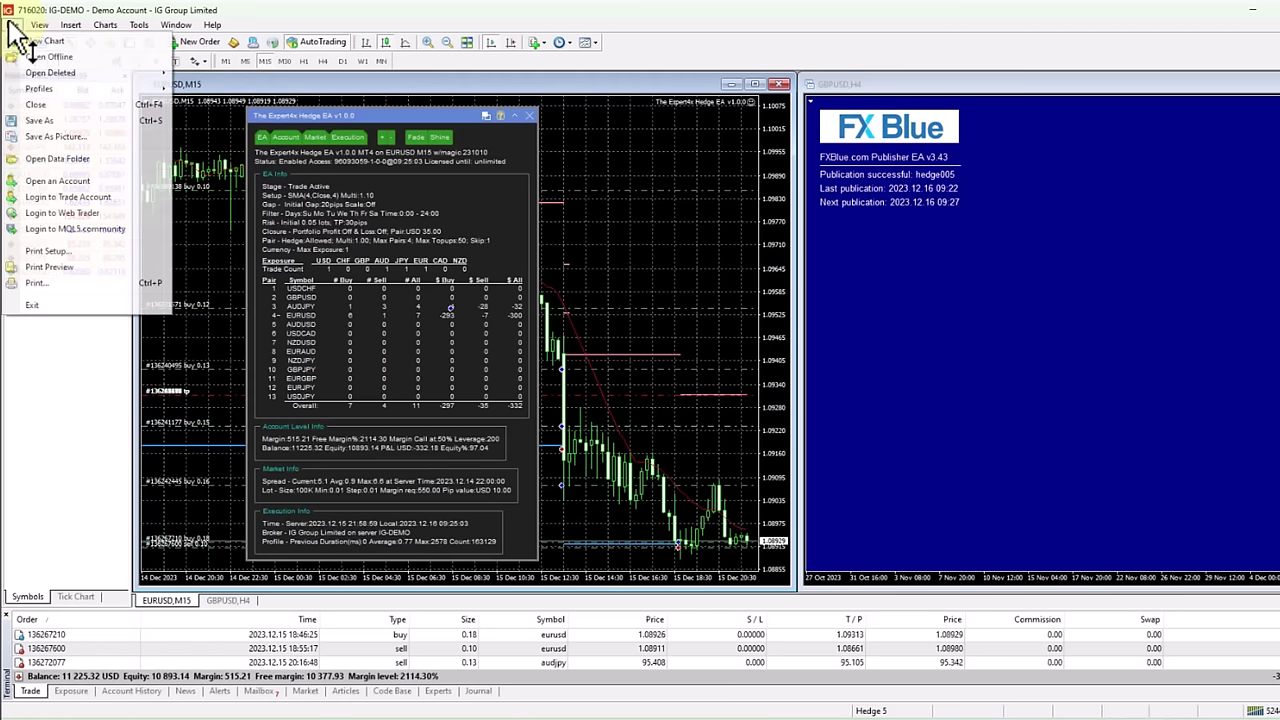
click(62, 184)
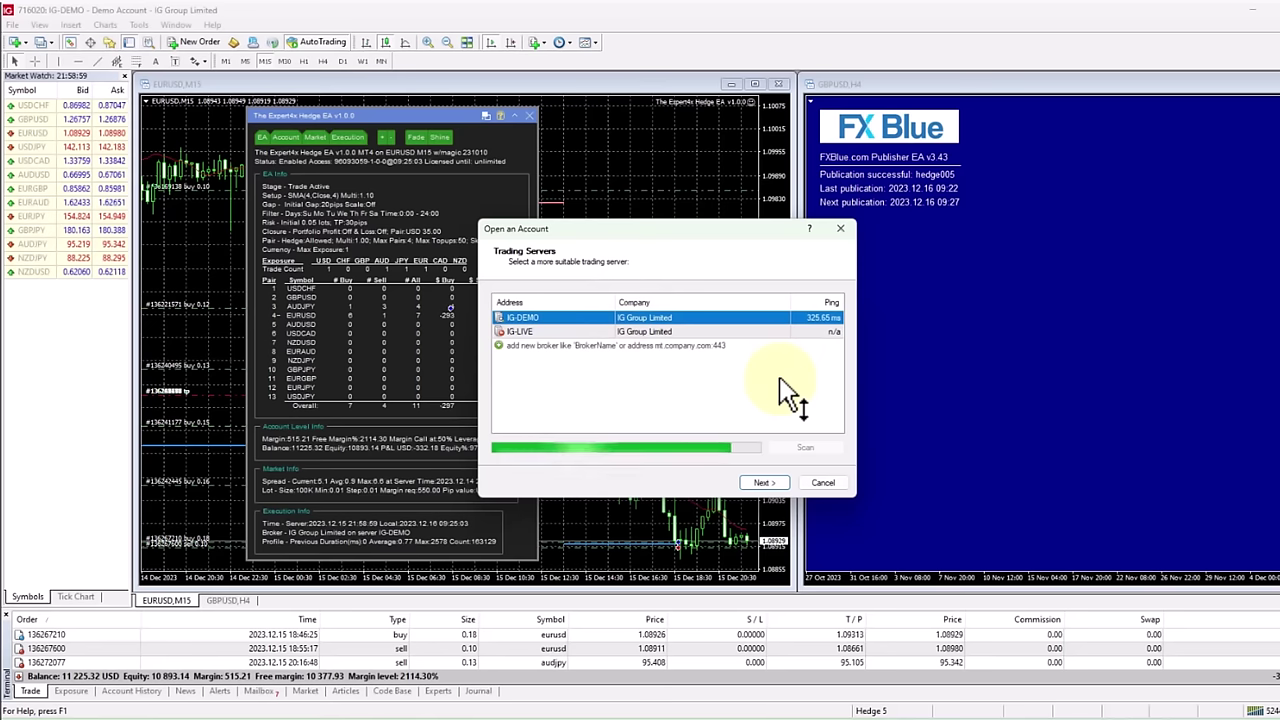
click(762, 483)
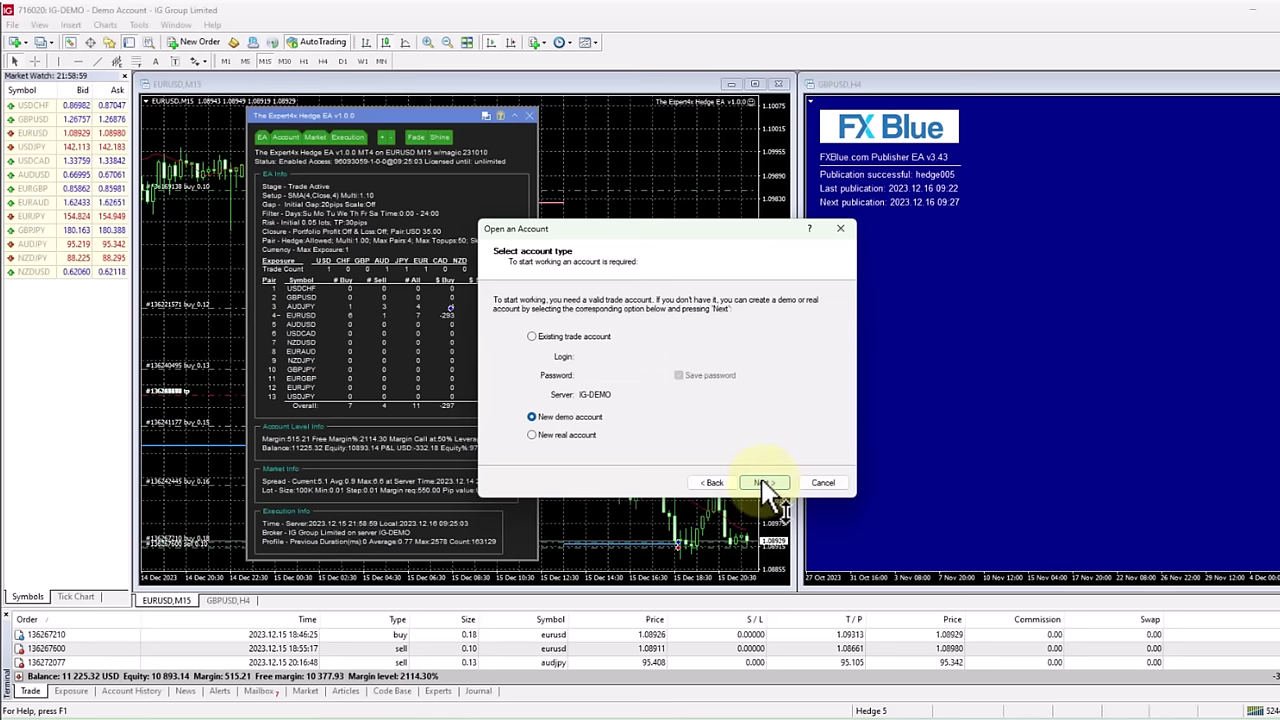
click(762, 483)
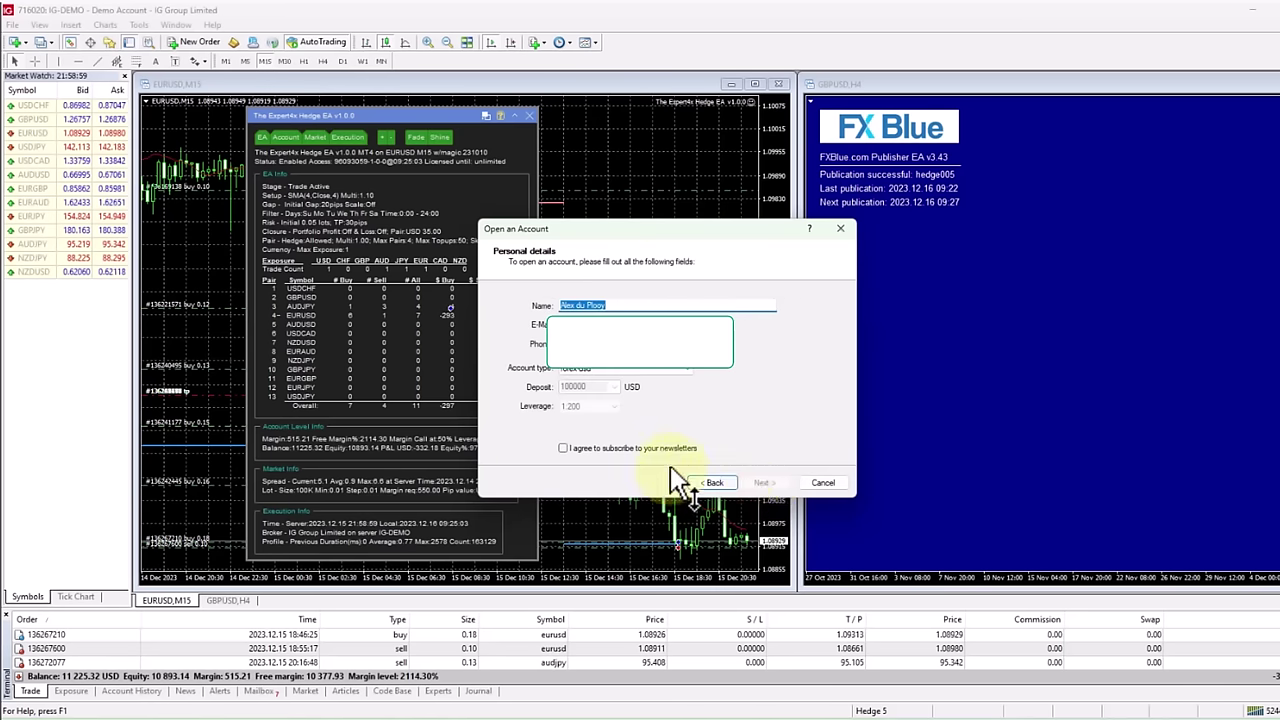
click(562, 448)
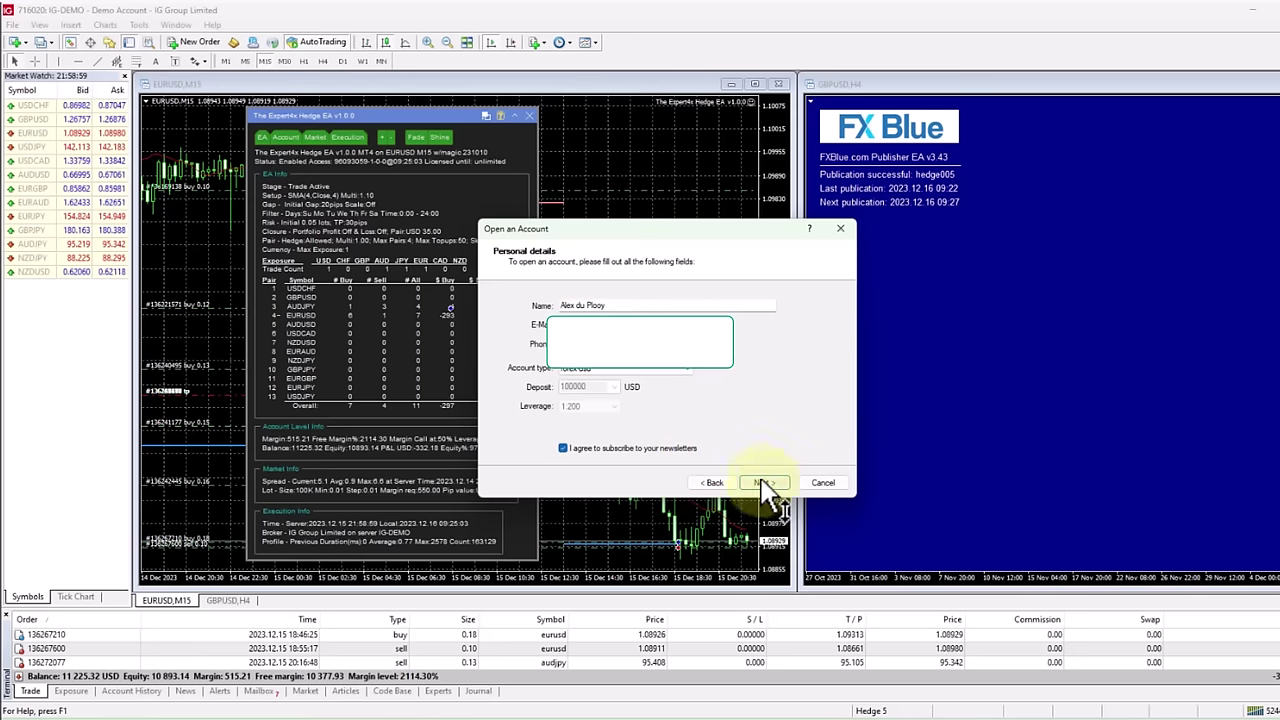
click(763, 483)
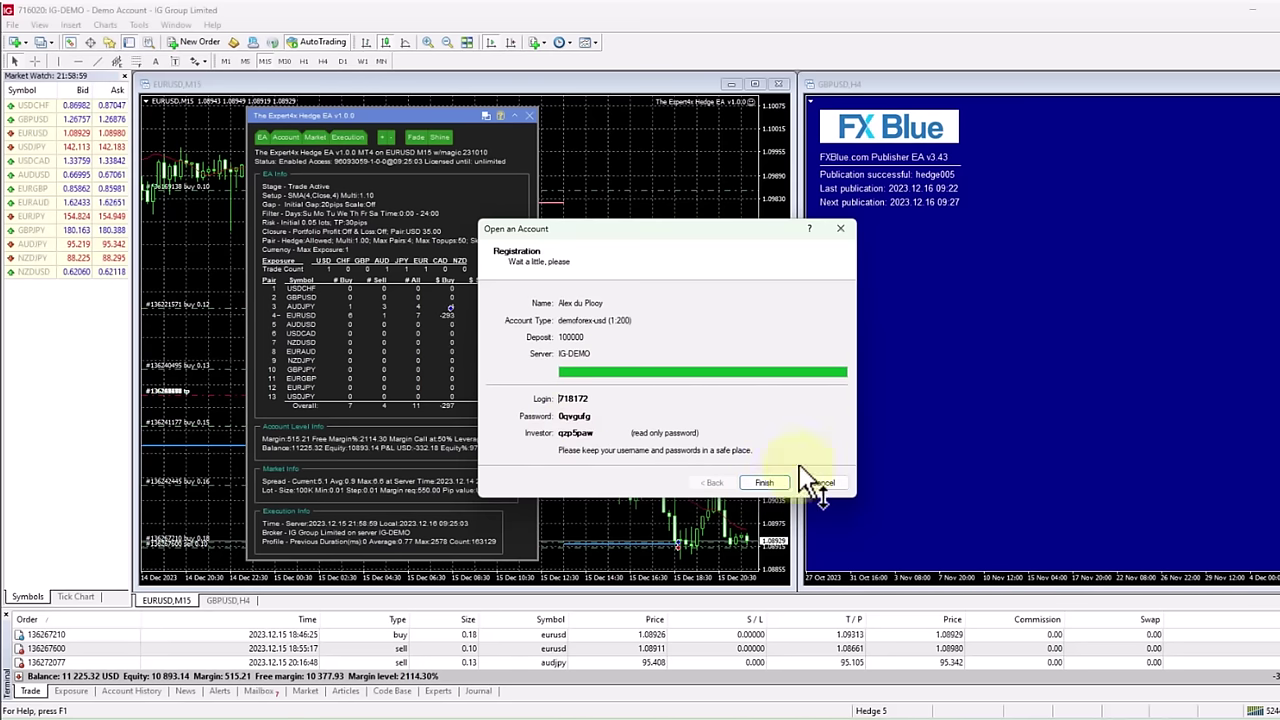
click(762, 483)
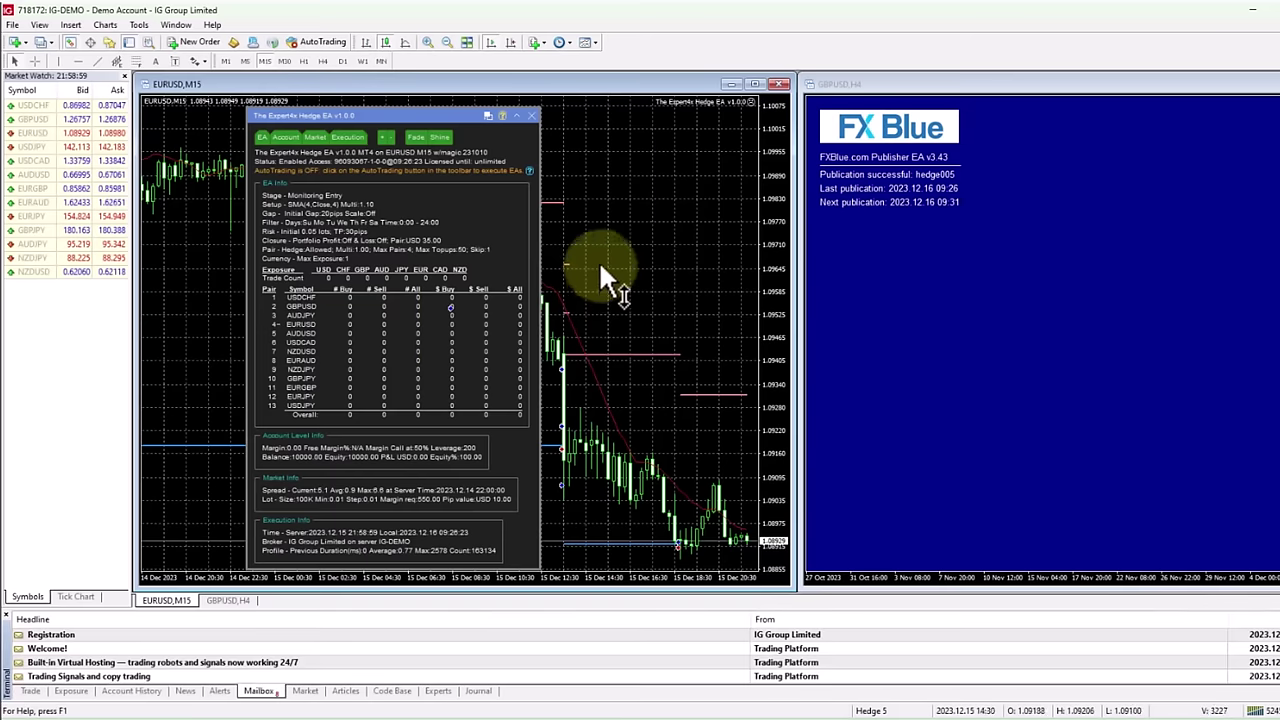
Show the new demo account's trade list and turn on AutoTrading for the Hedge EA
click(22, 691)
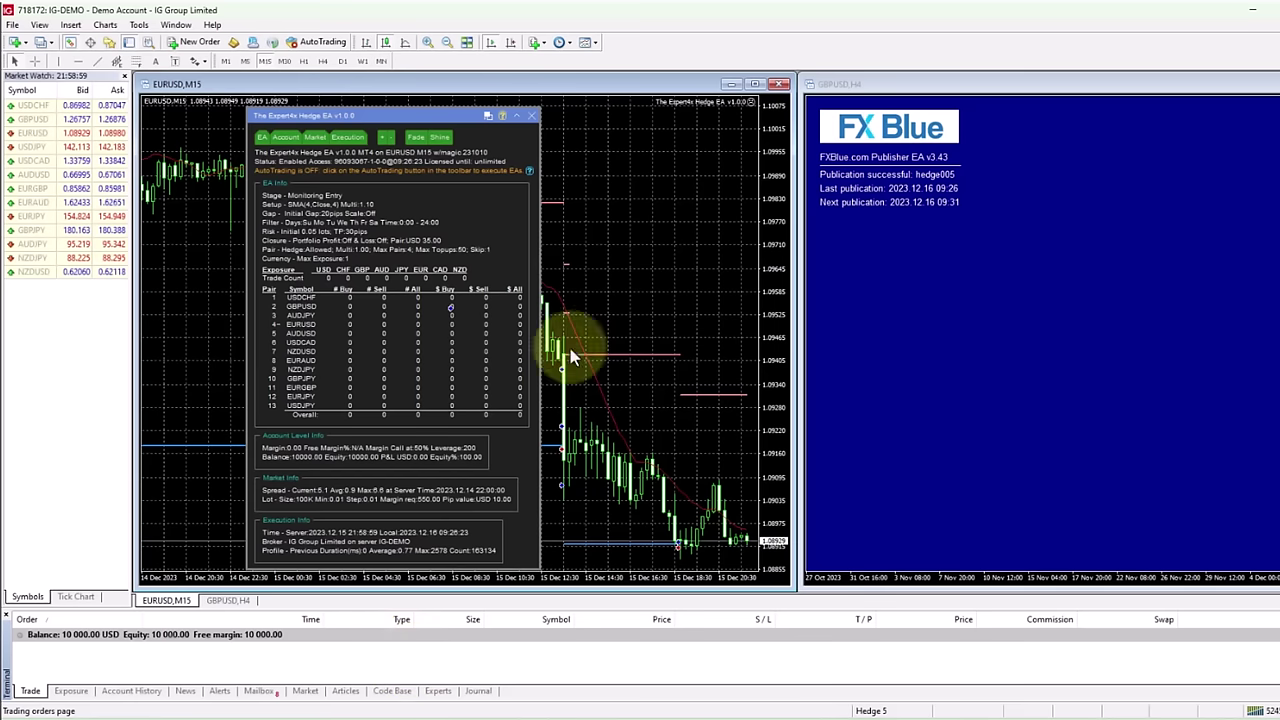
click(312, 42)
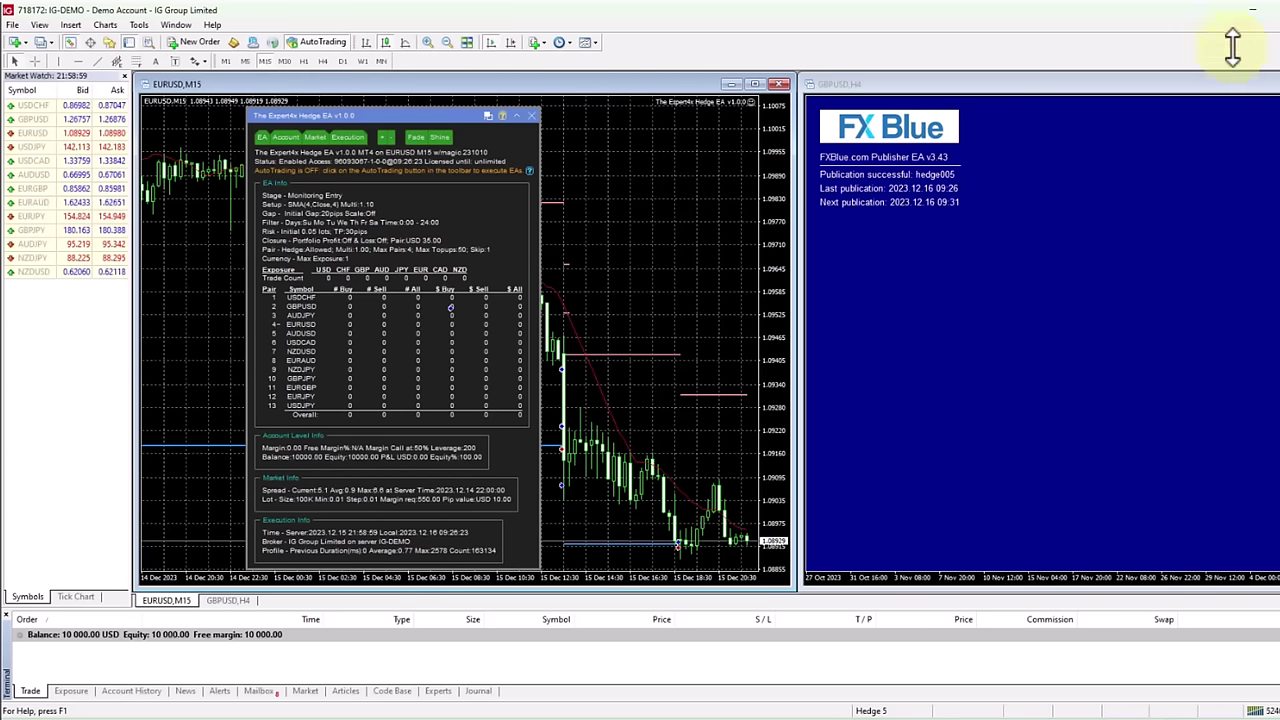
right_click(485, 207)
key(F7)
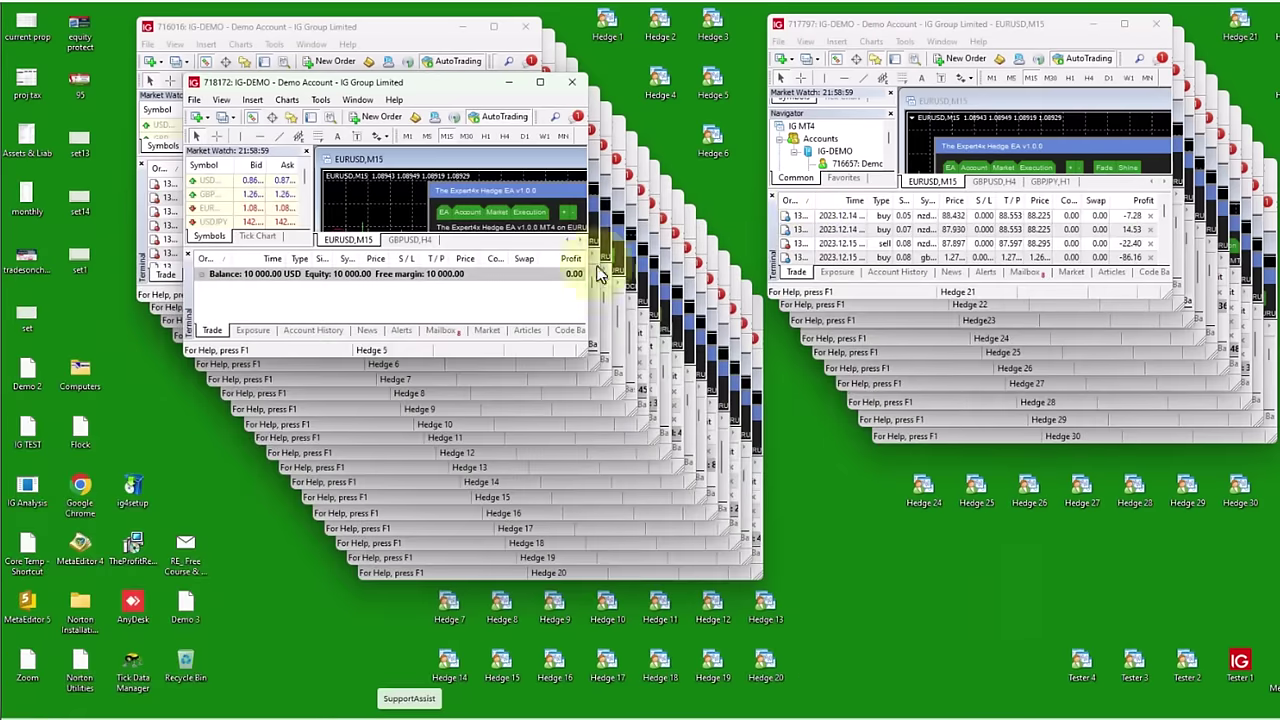
Bring the Hedge 18 terminal to the front of the cascaded windows and maximize it
click(467, 546)
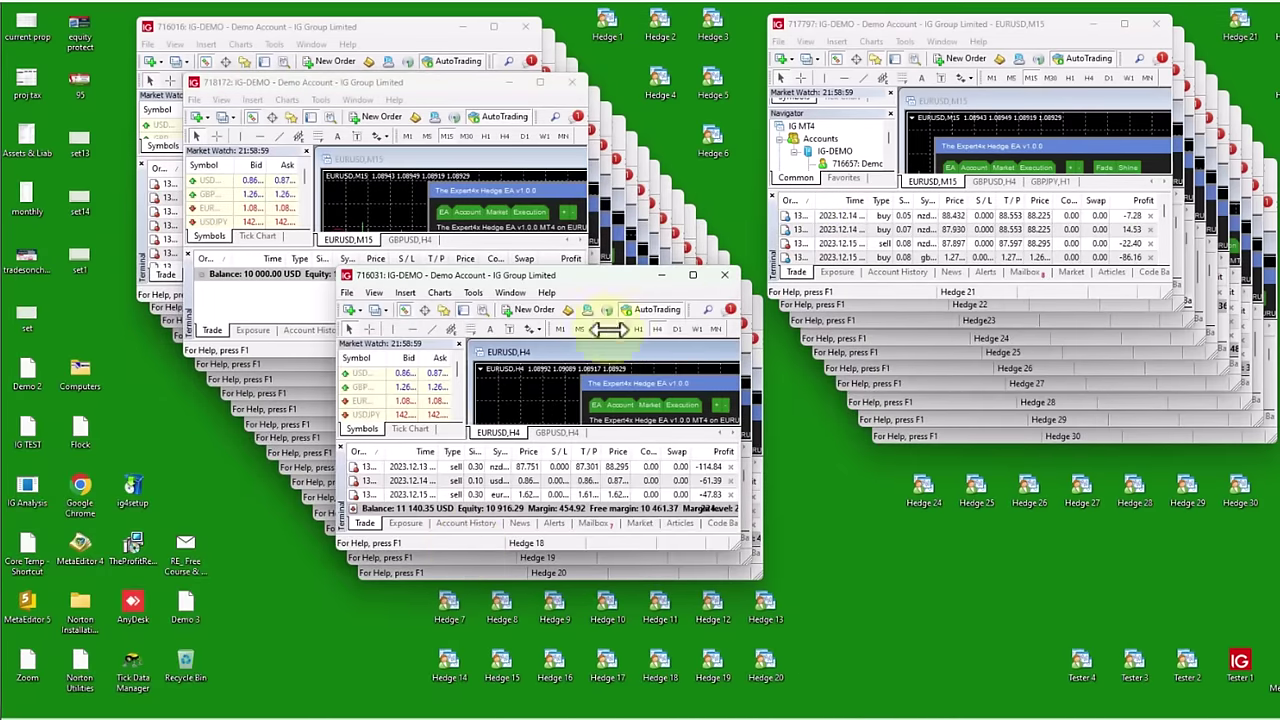
click(690, 276)
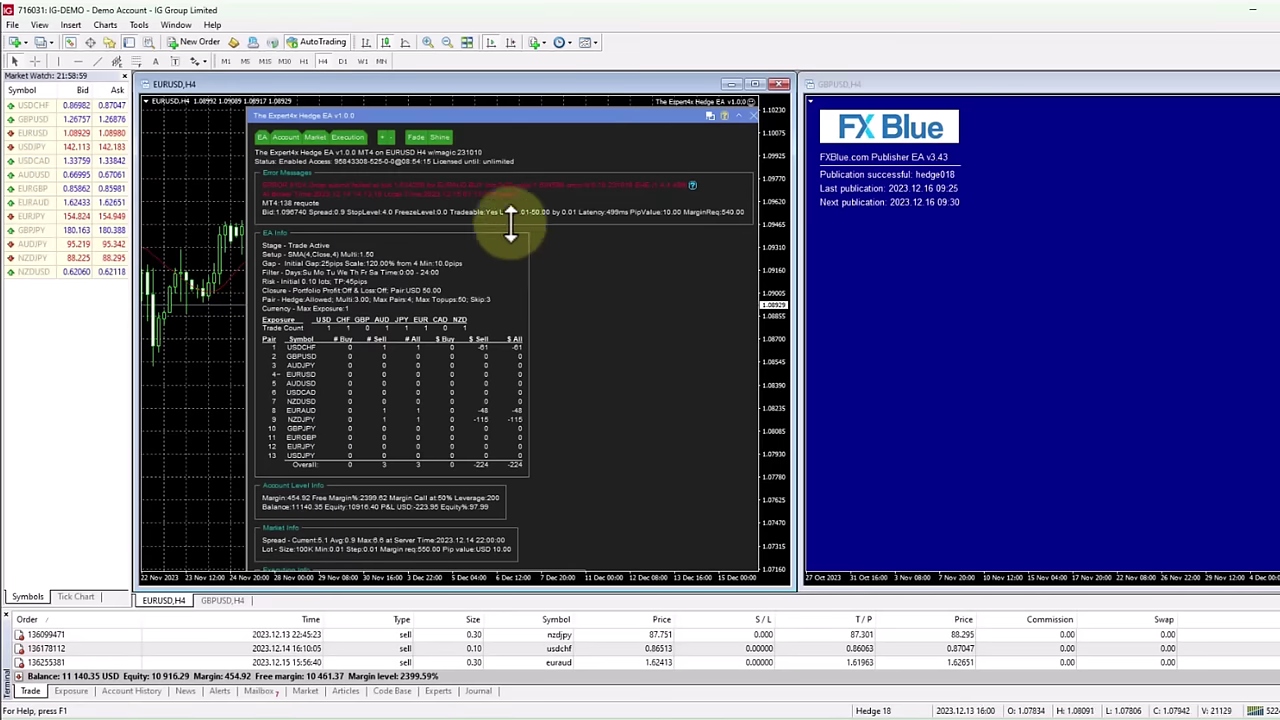
Open the Hedge EA's input settings on the Hedge 18 EURUSD chart and reapply them to restart the EA
right_click(208, 180)
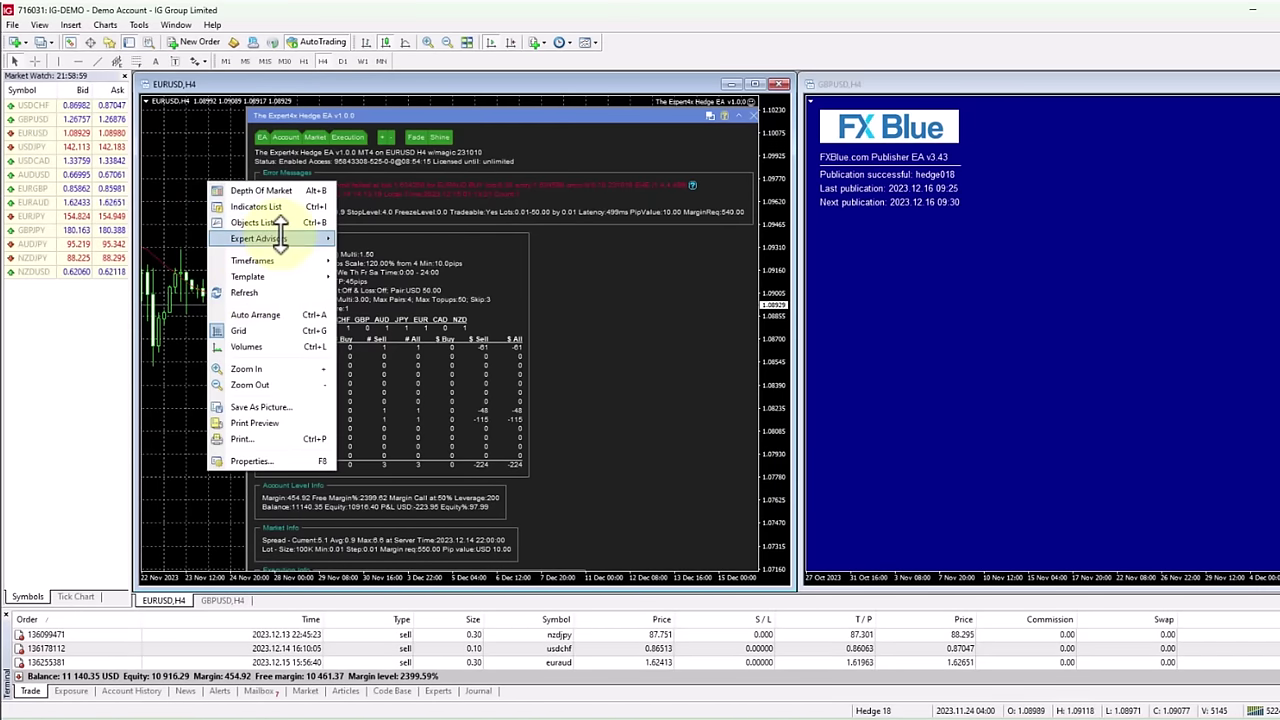
mouse_move(277, 238)
click(362, 238)
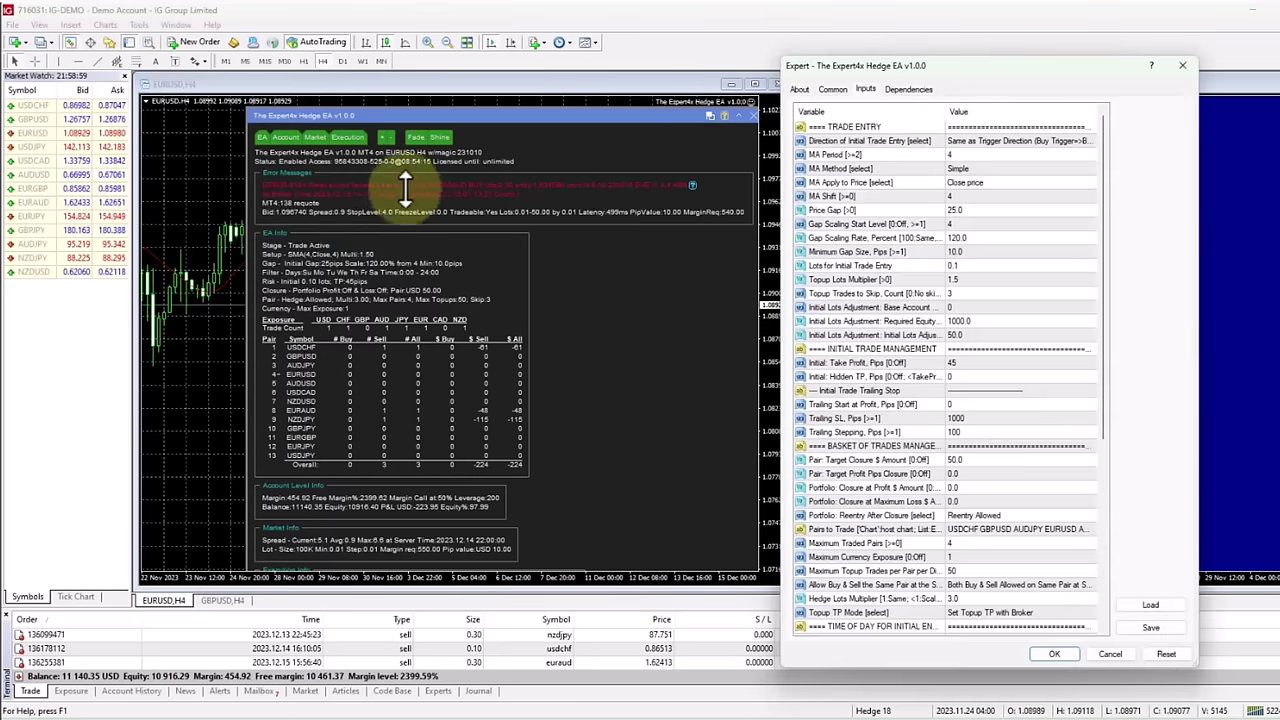
click(1048, 653)
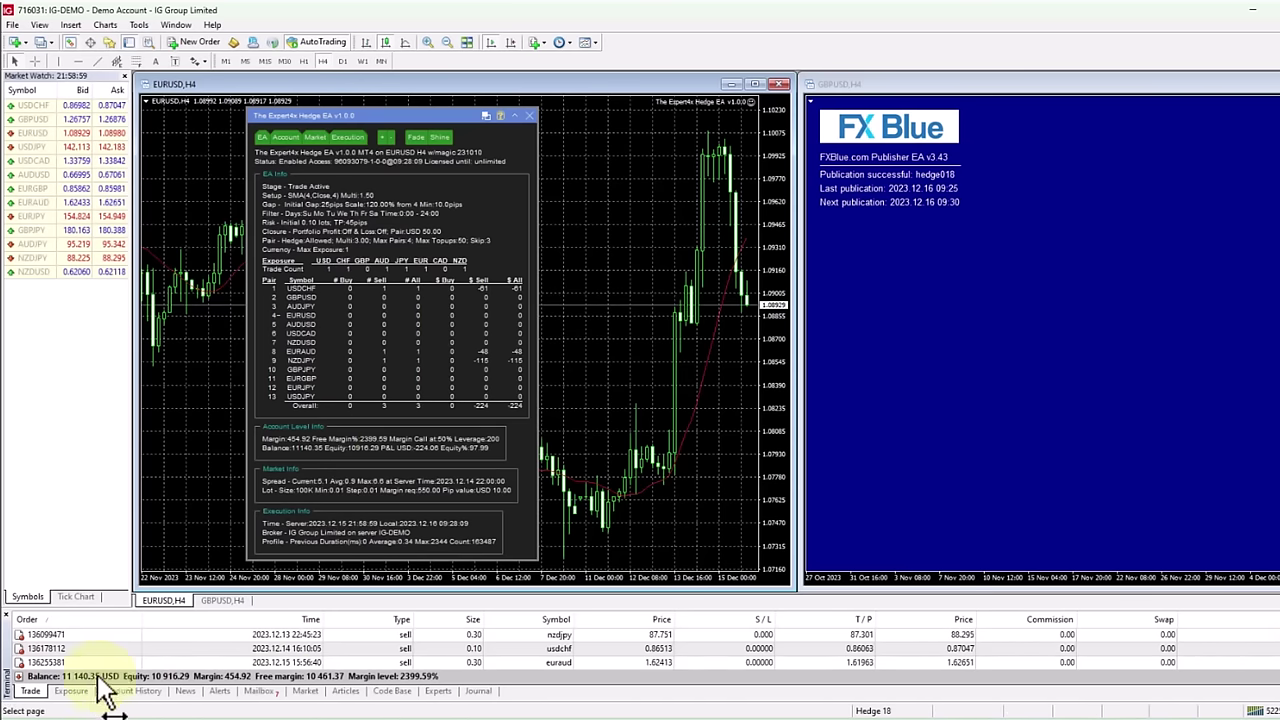
In the Hedge 18 EA's inputs, set Lots for Initial Trade Entry to 0.05
right_click(186, 384)
mouse_move(290, 443)
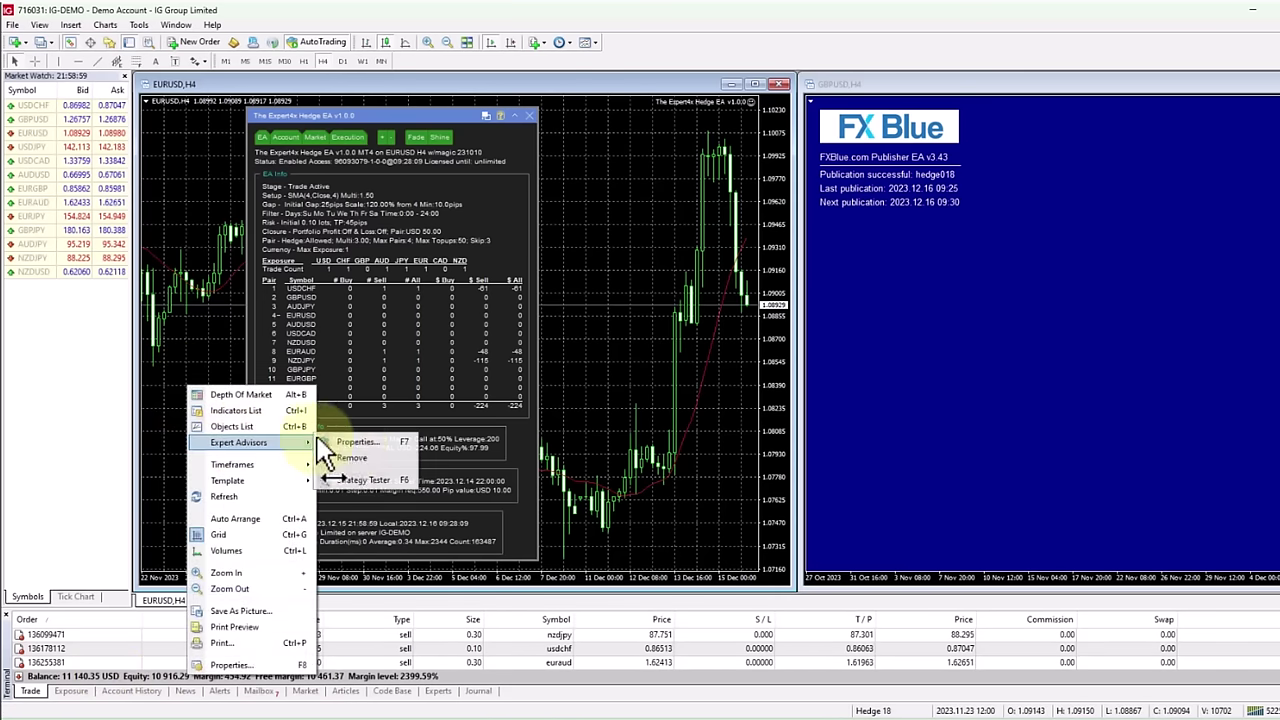
click(352, 443)
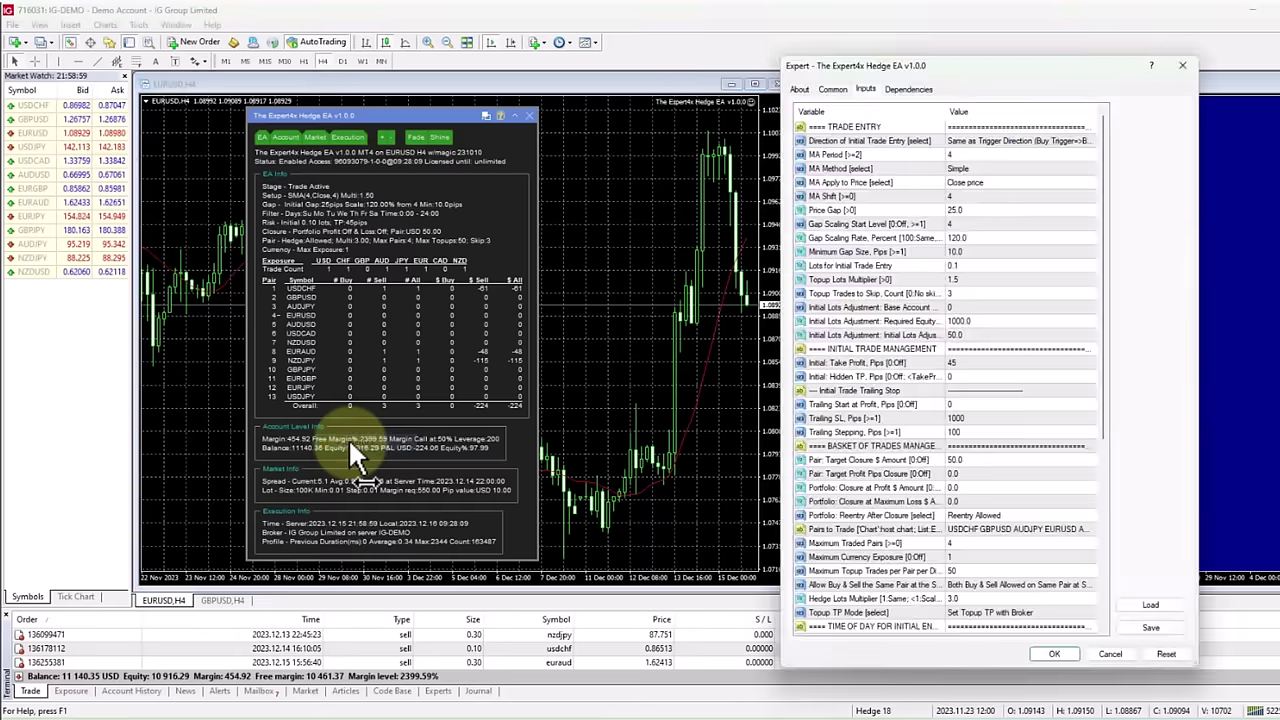
double_click(953, 268)
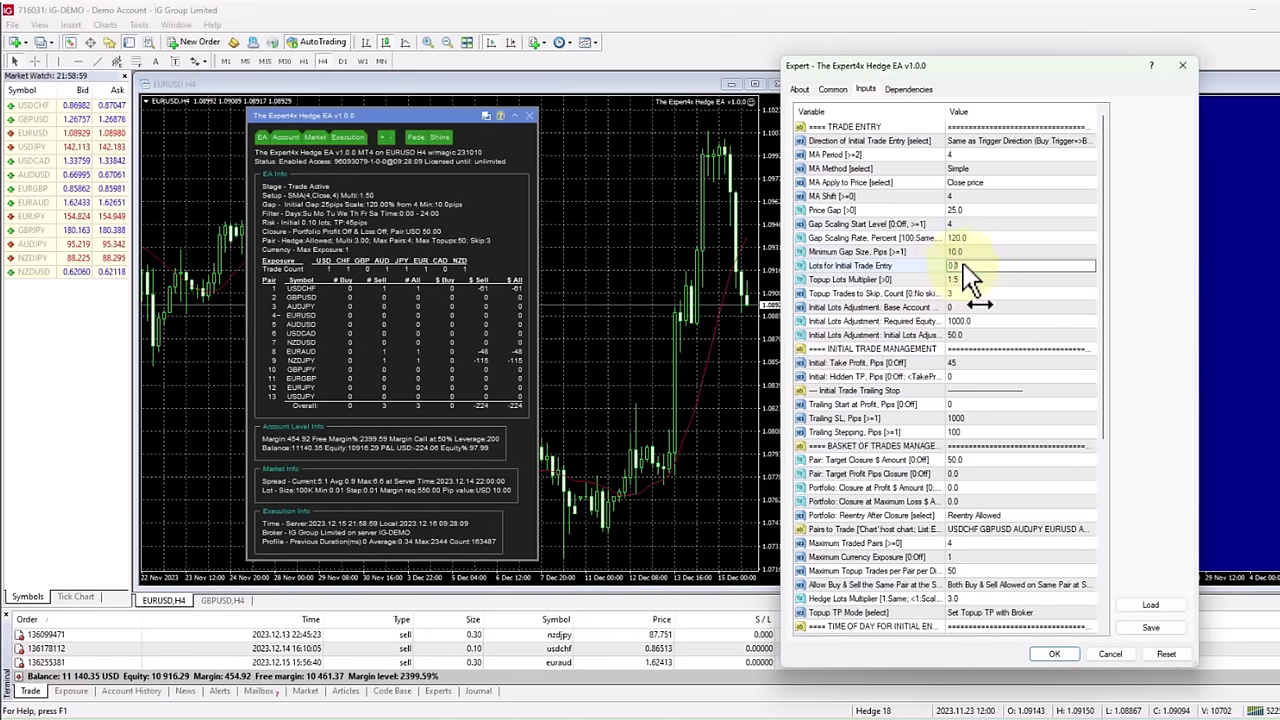
text(0.01)
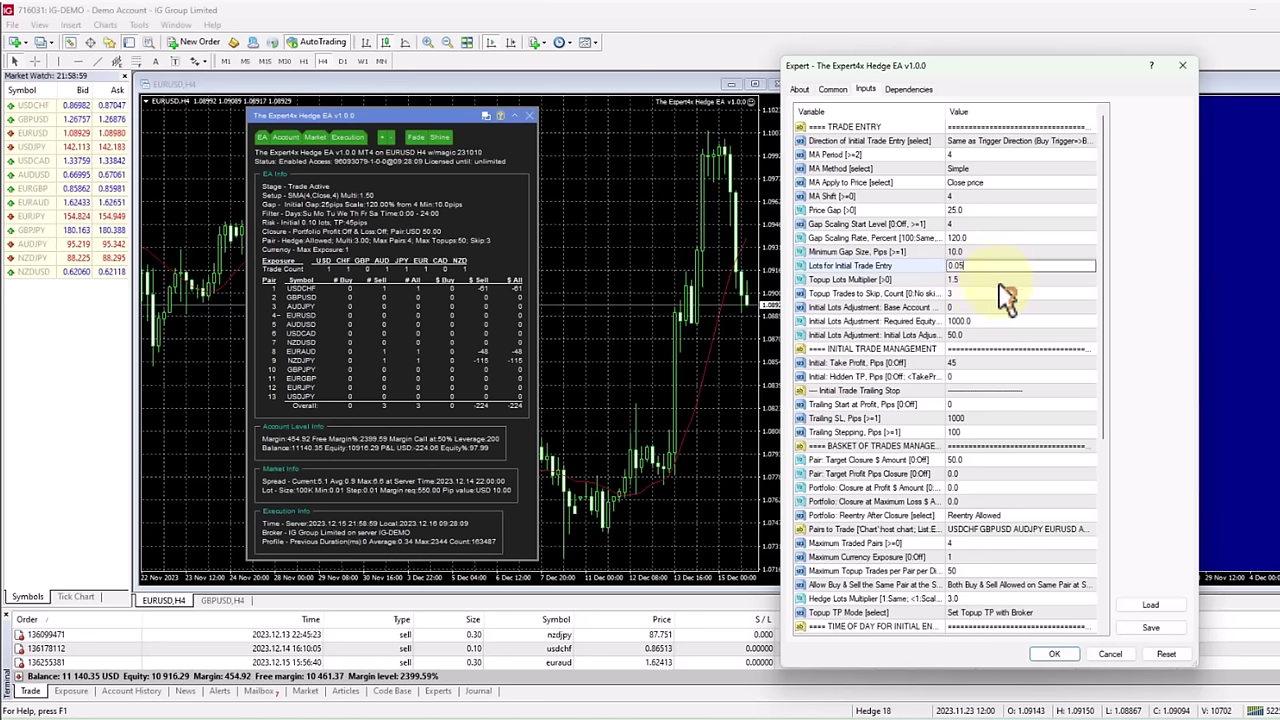
Set the Hedge 18 EA's Topup Lots Multiplier to 1.3
click(999, 284)
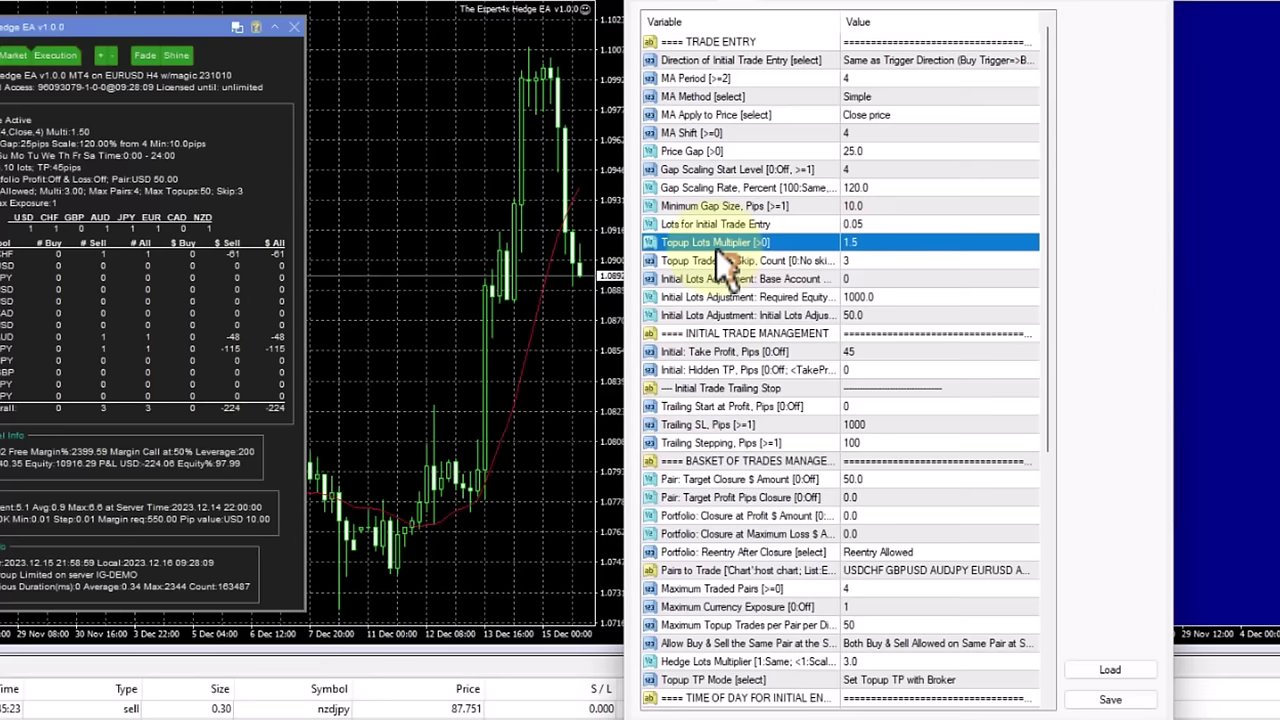
click(868, 242)
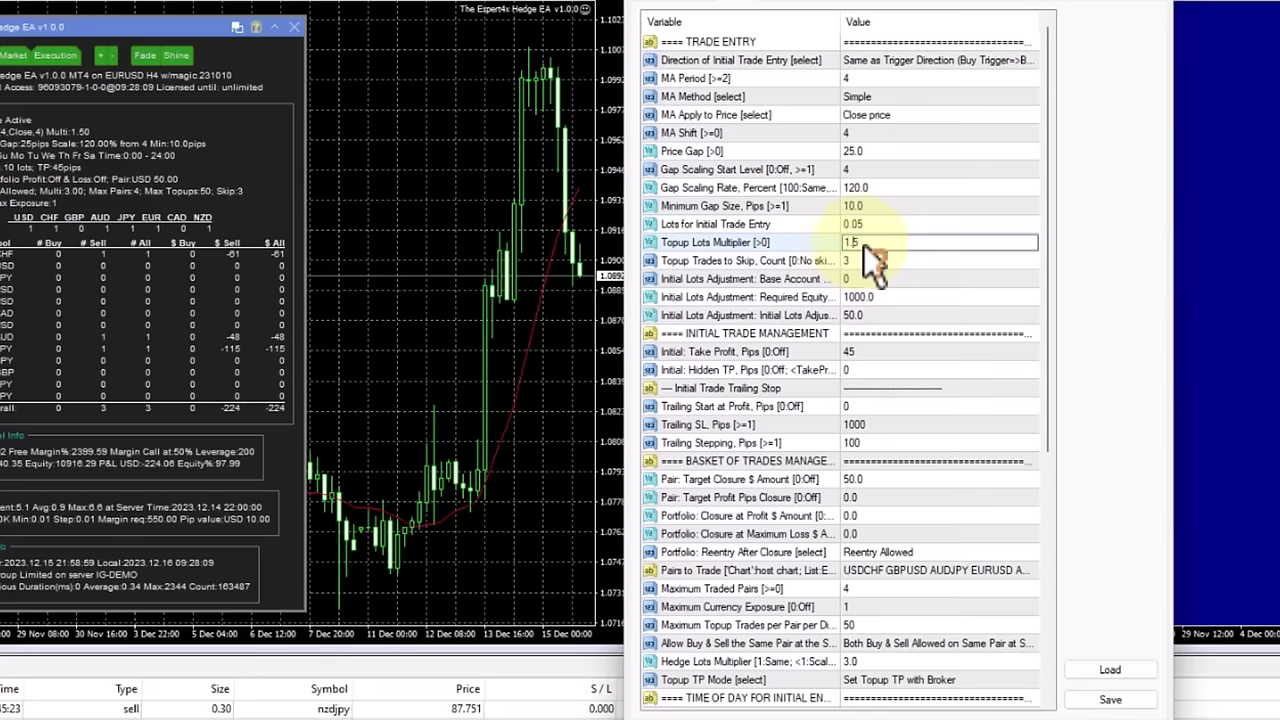
key(BackSpace)
text(3)
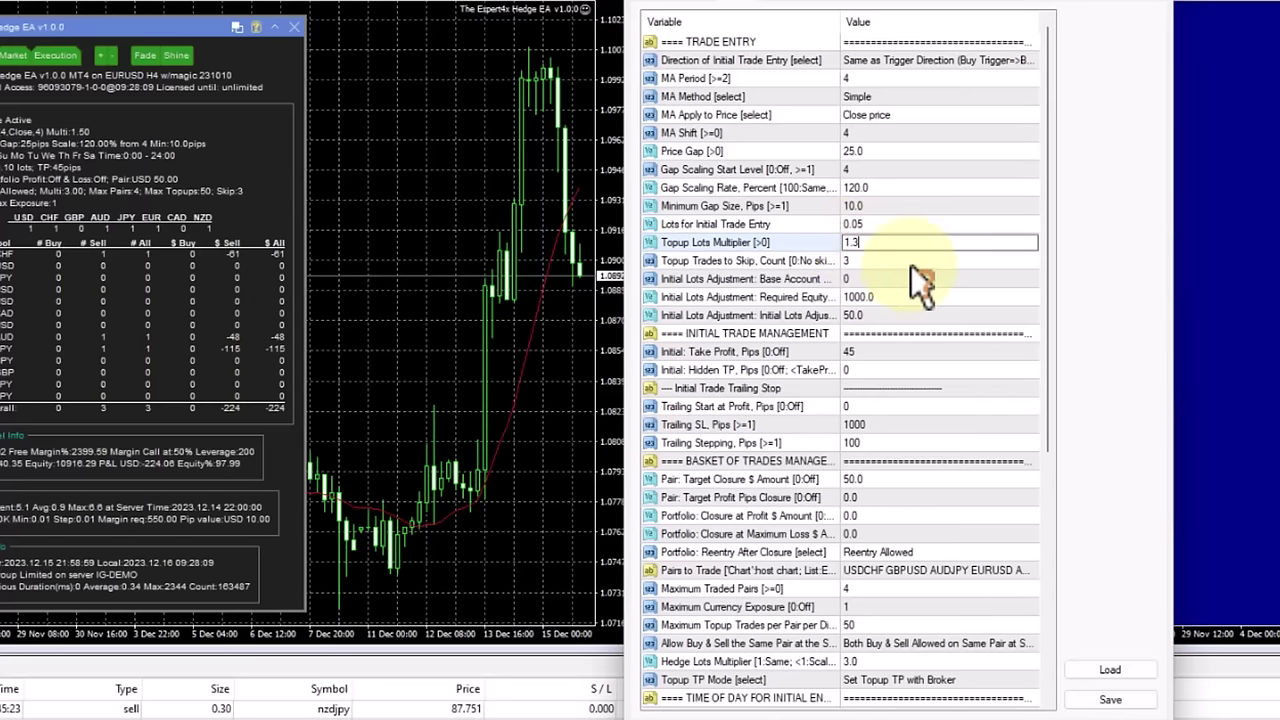
click(911, 265)
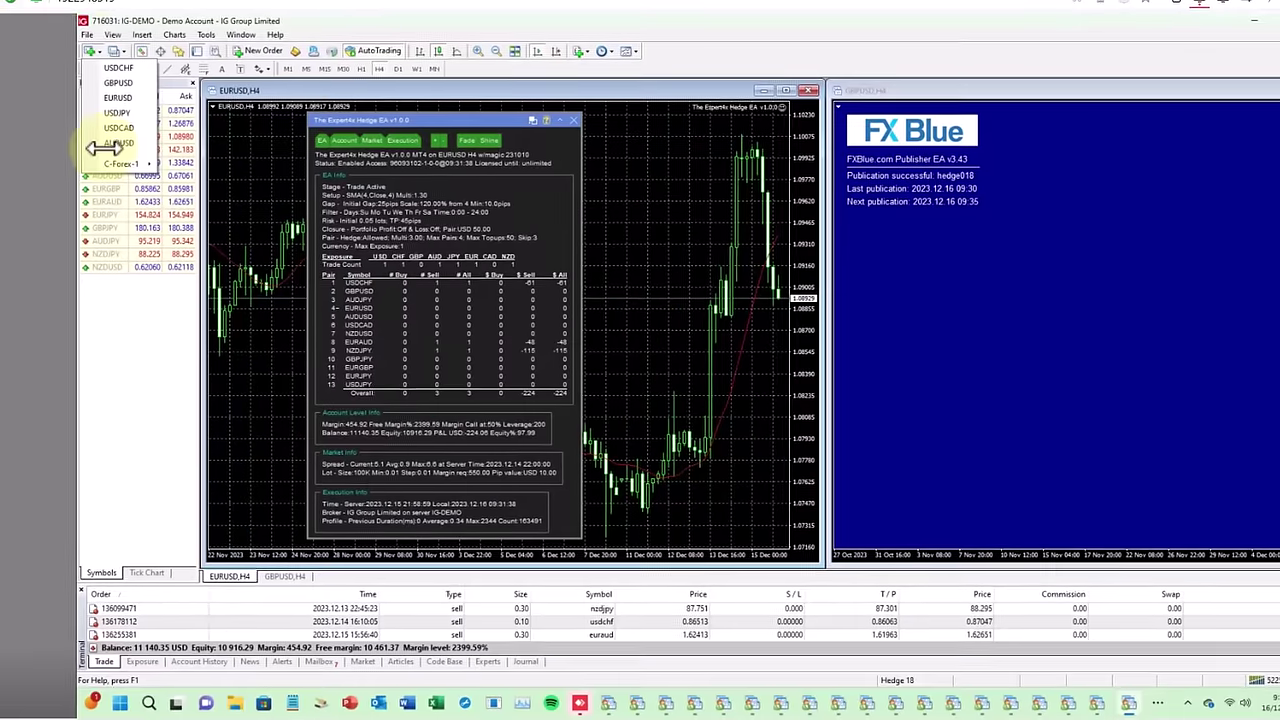
Open a new IG-DEMO account using the prefilled personal details, agree to the newsletter subscription, and show the account's trade list
click(90, 51)
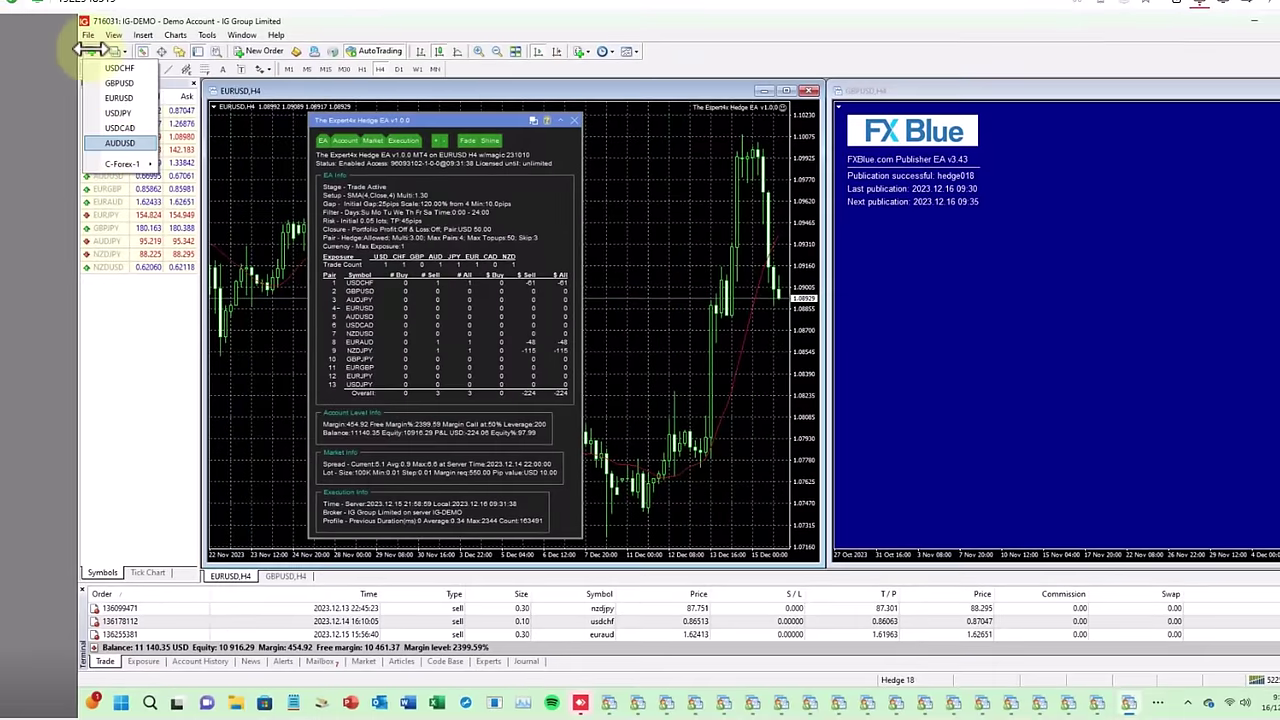
click(88, 35)
click(88, 35)
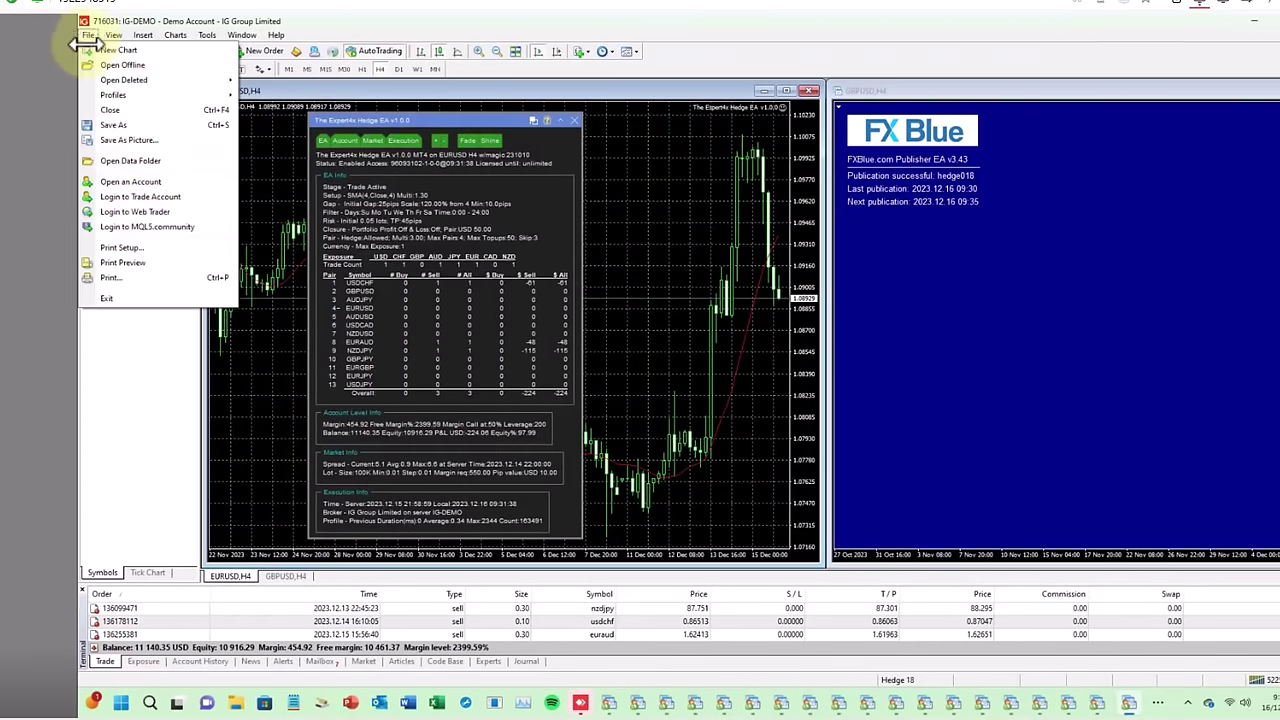
click(128, 181)
click(800, 465)
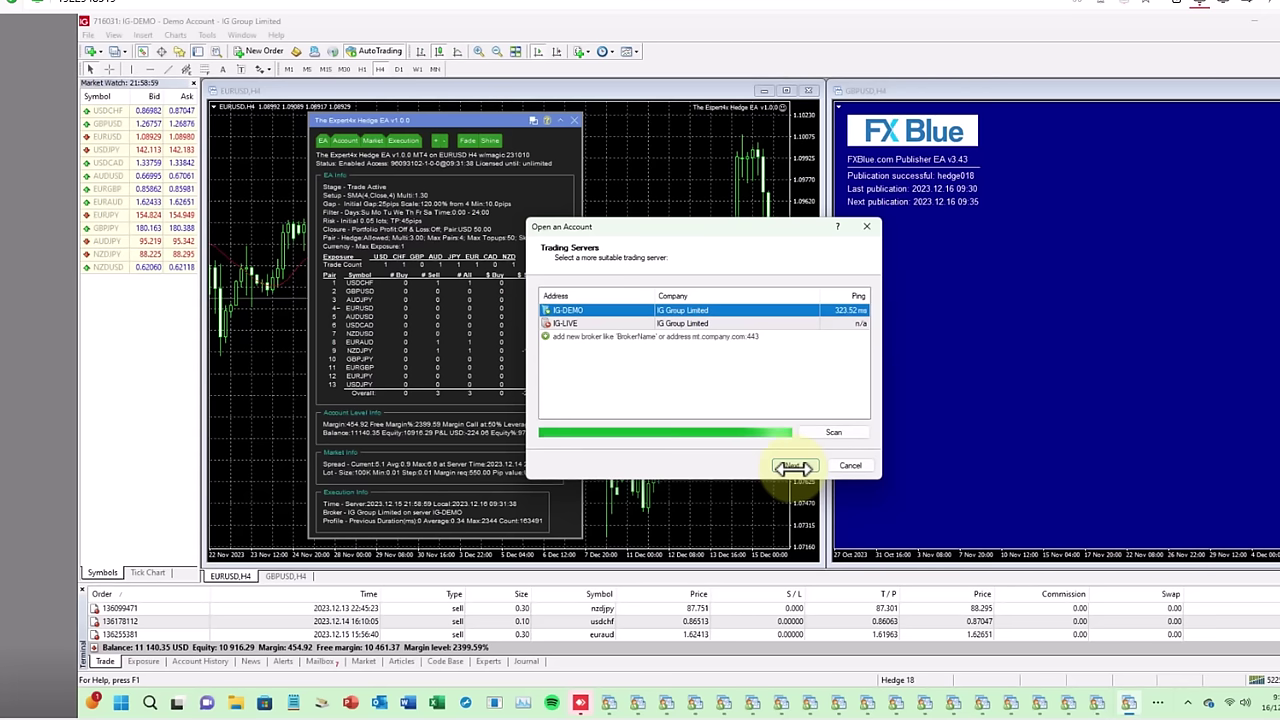
click(793, 467)
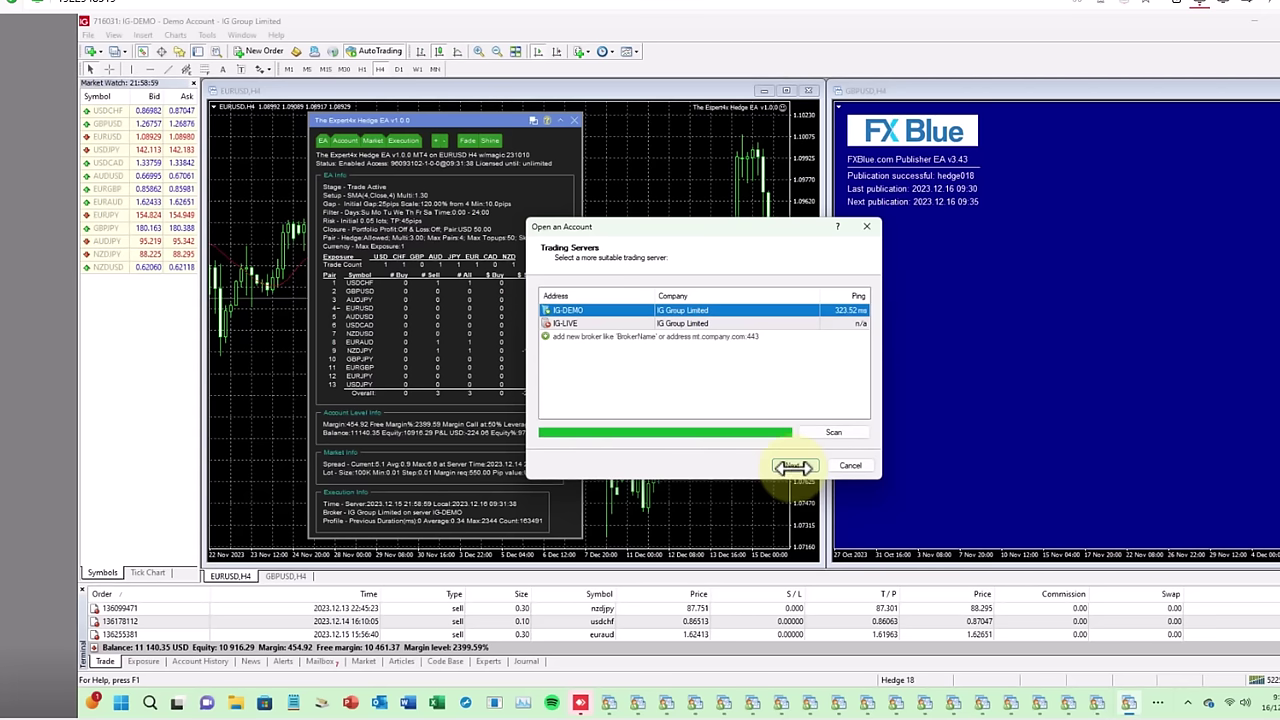
click(793, 467)
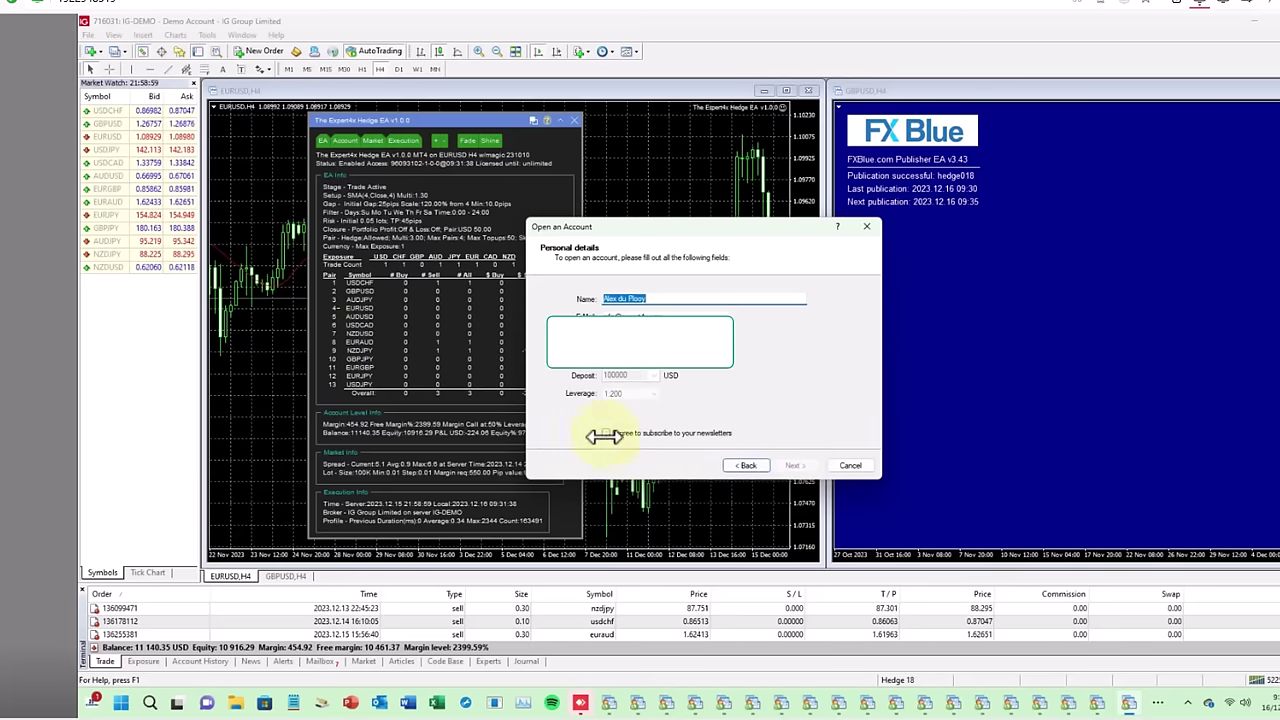
click(604, 434)
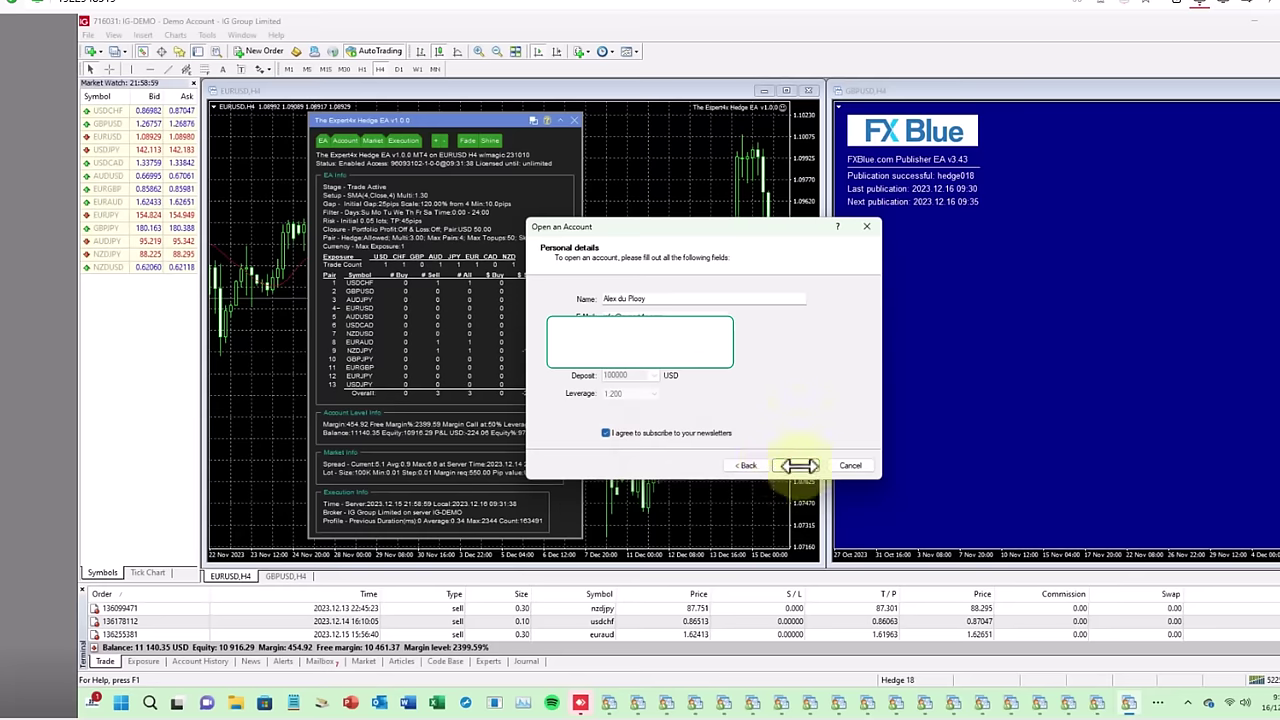
click(797, 465)
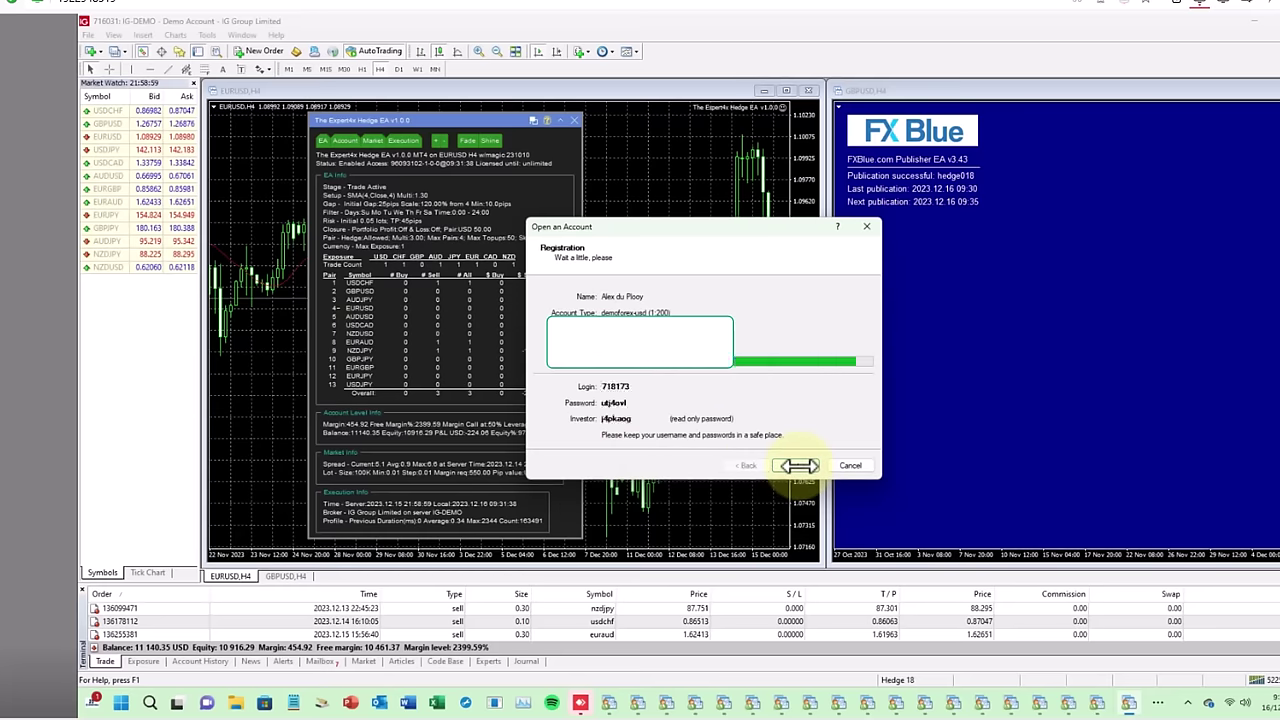
click(797, 465)
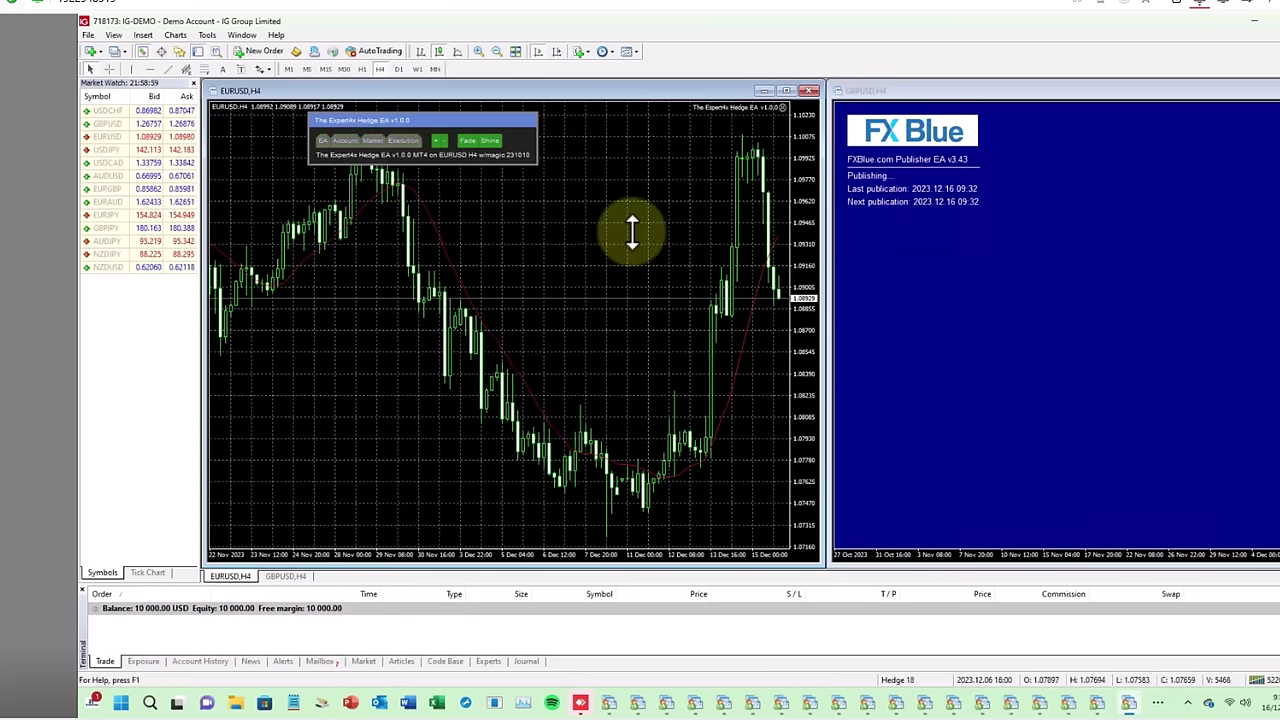
click(102, 660)
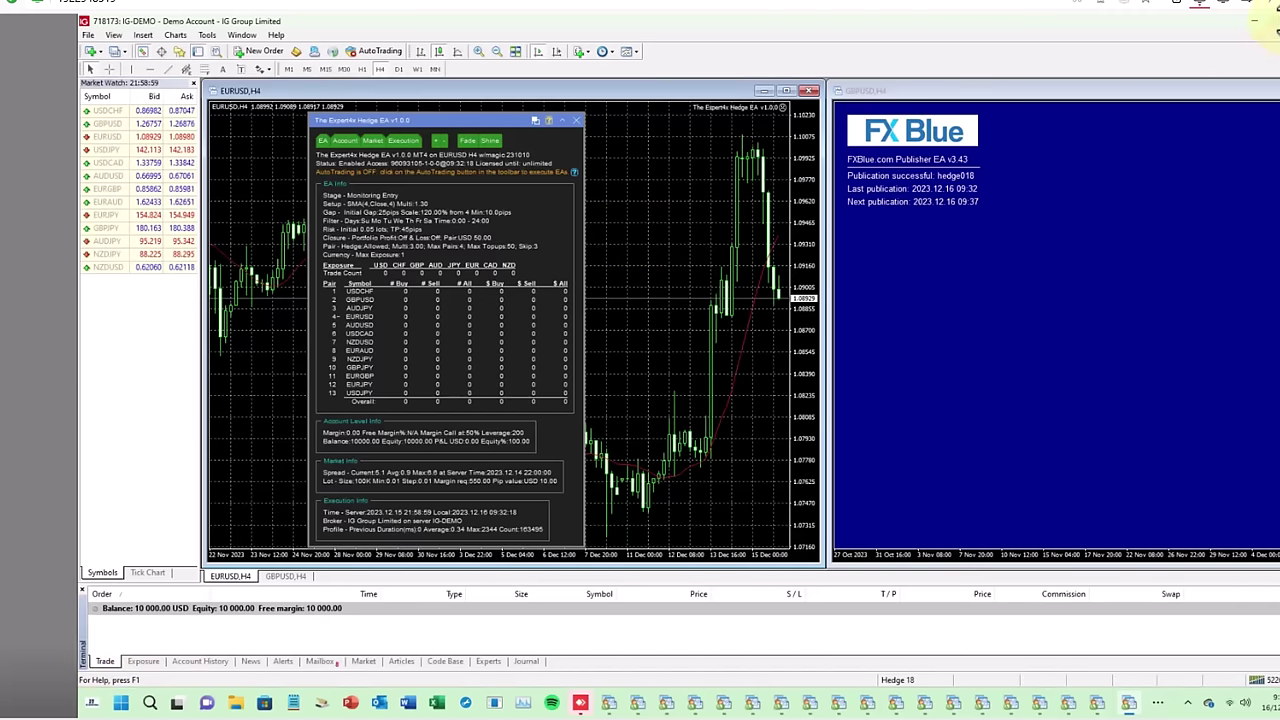
Restore the Hedge 18 window to its cascaded size, and bring the Hedge 19 terminal forward and maximize it
mouse_move(1268, 20)
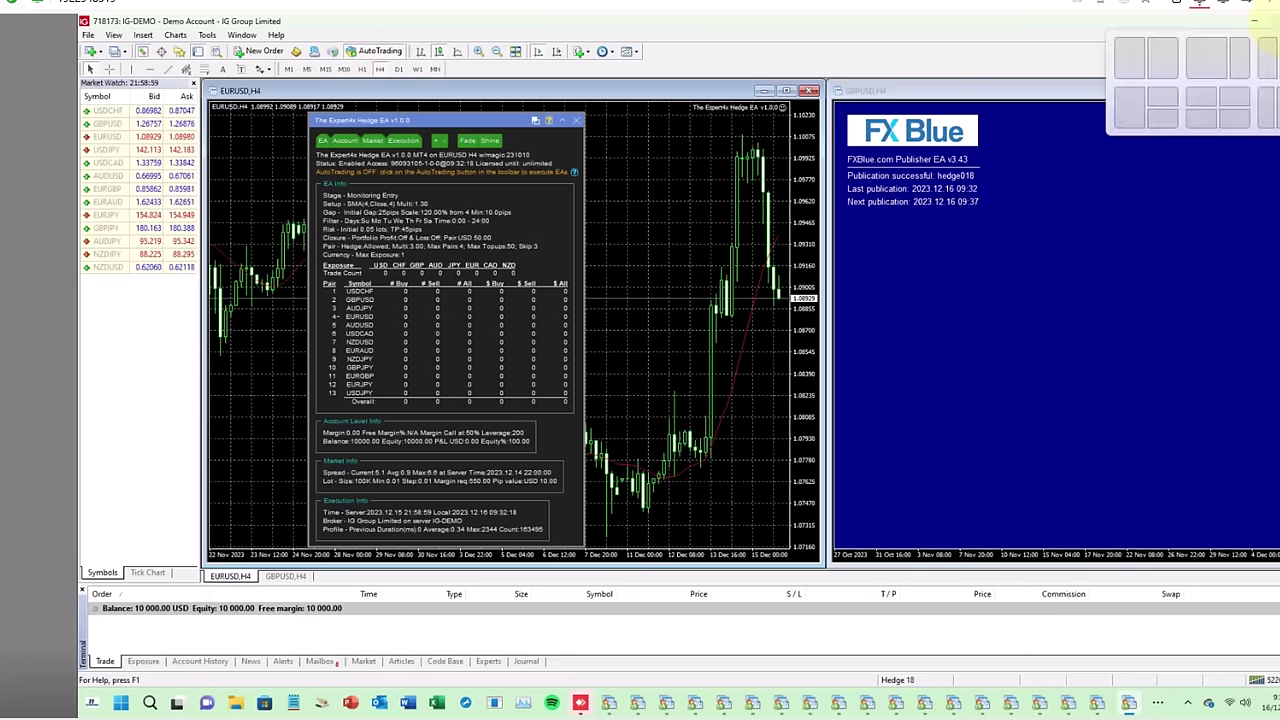
click(1266, 22)
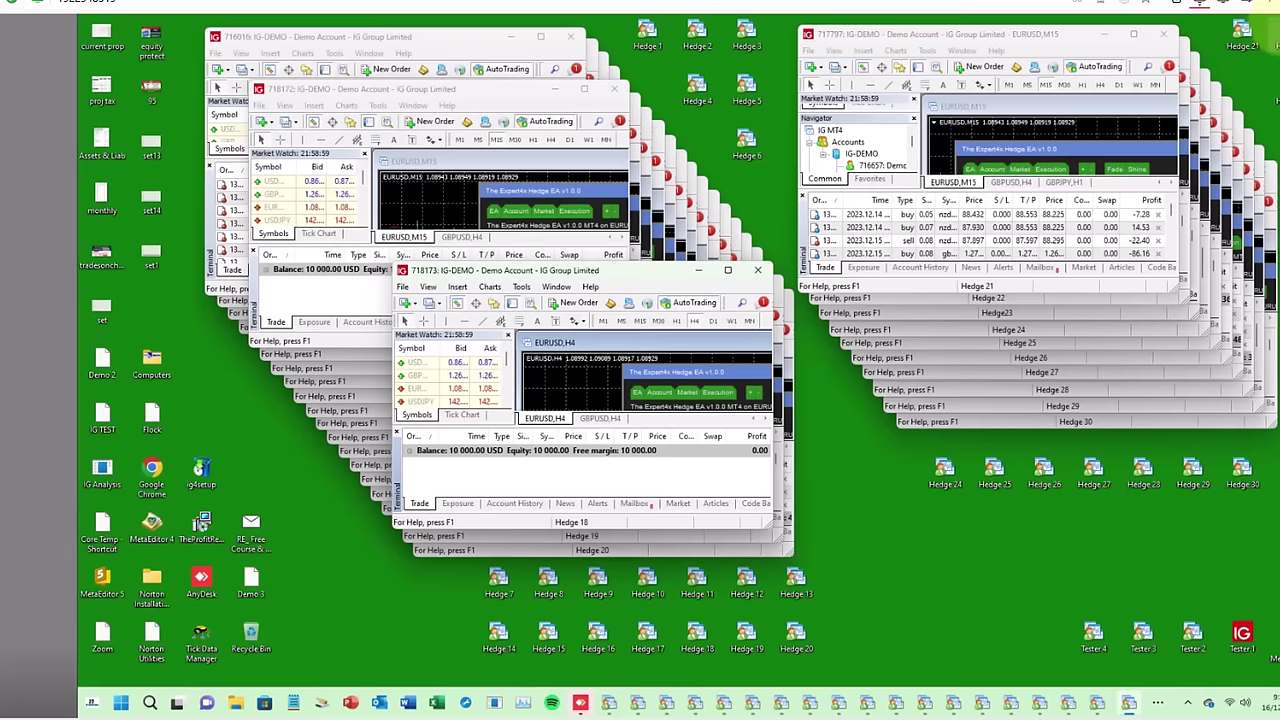
click(493, 537)
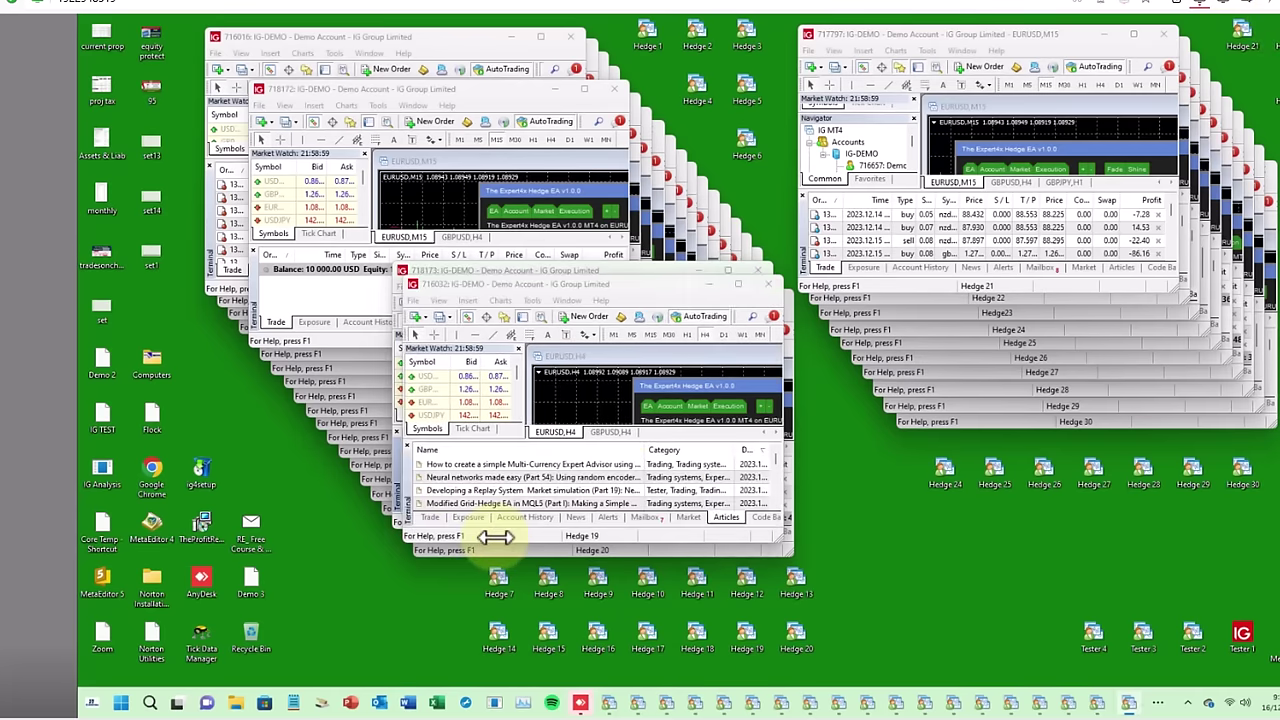
click(735, 284)
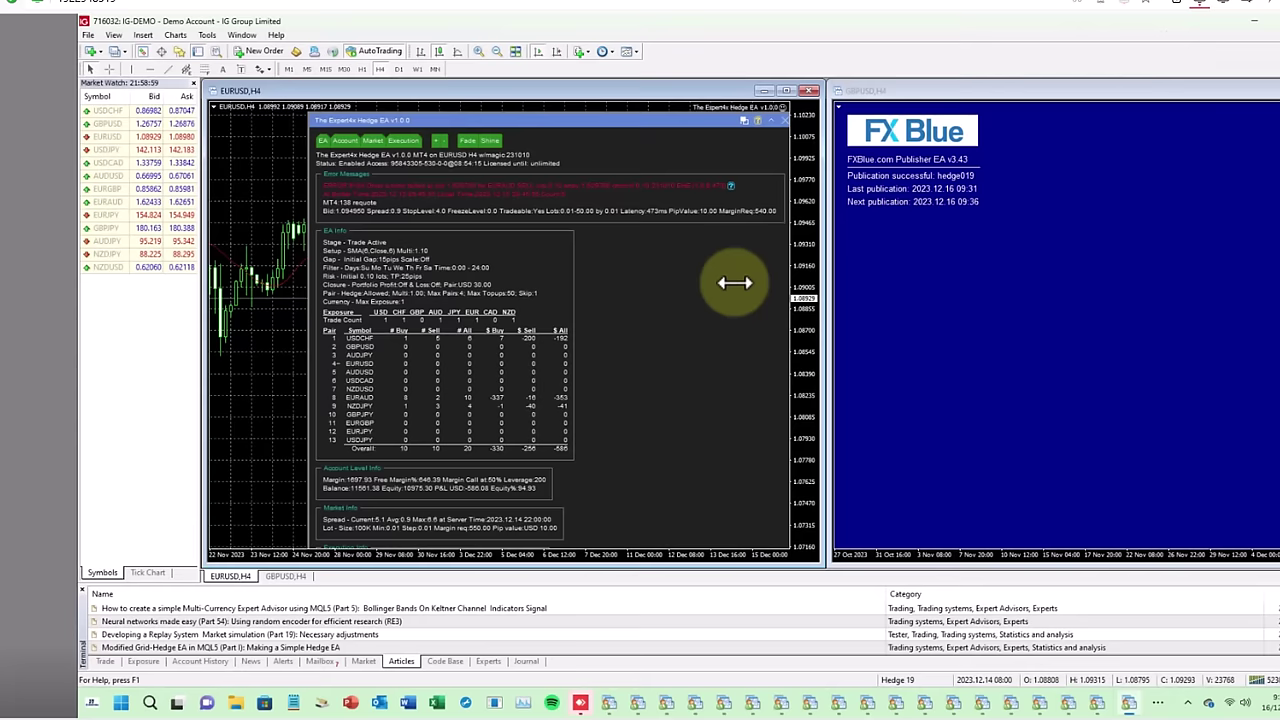
Reapply the Hedge EA's existing inputs on the Hedge 19 EURUSD chart and review the account's open trades through to the balance line
right_click(252, 181)
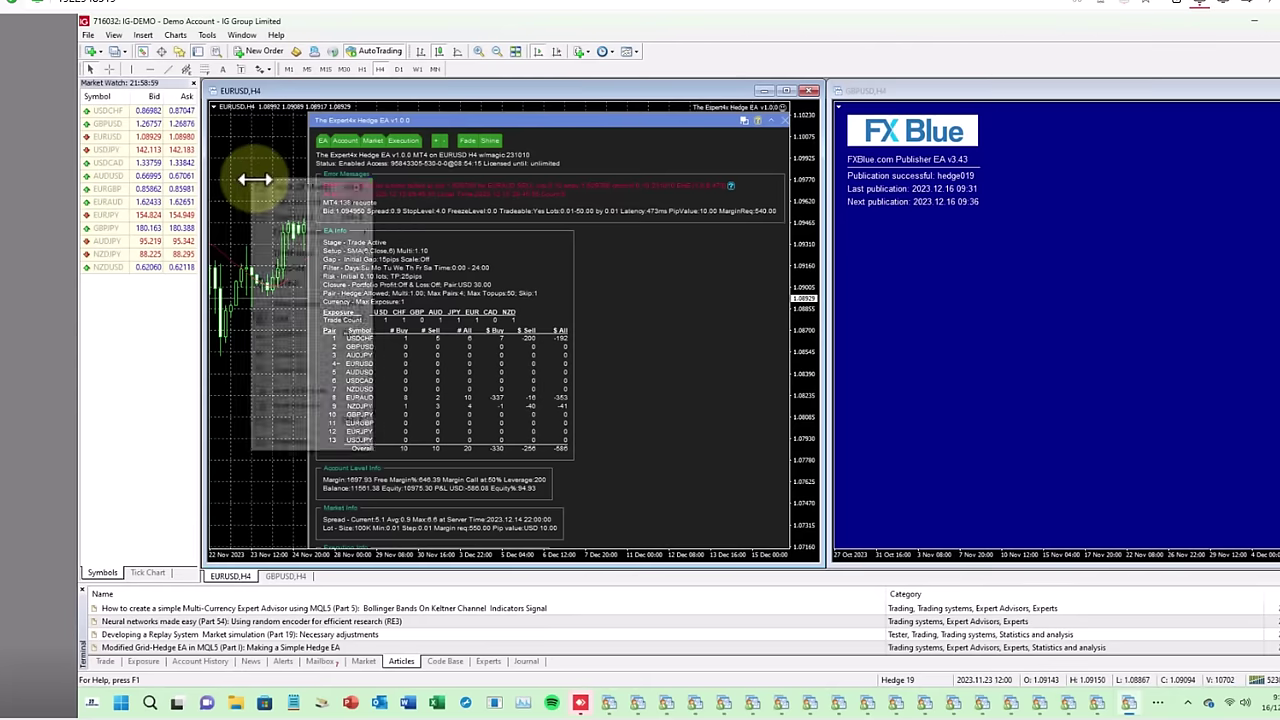
mouse_move(330, 231)
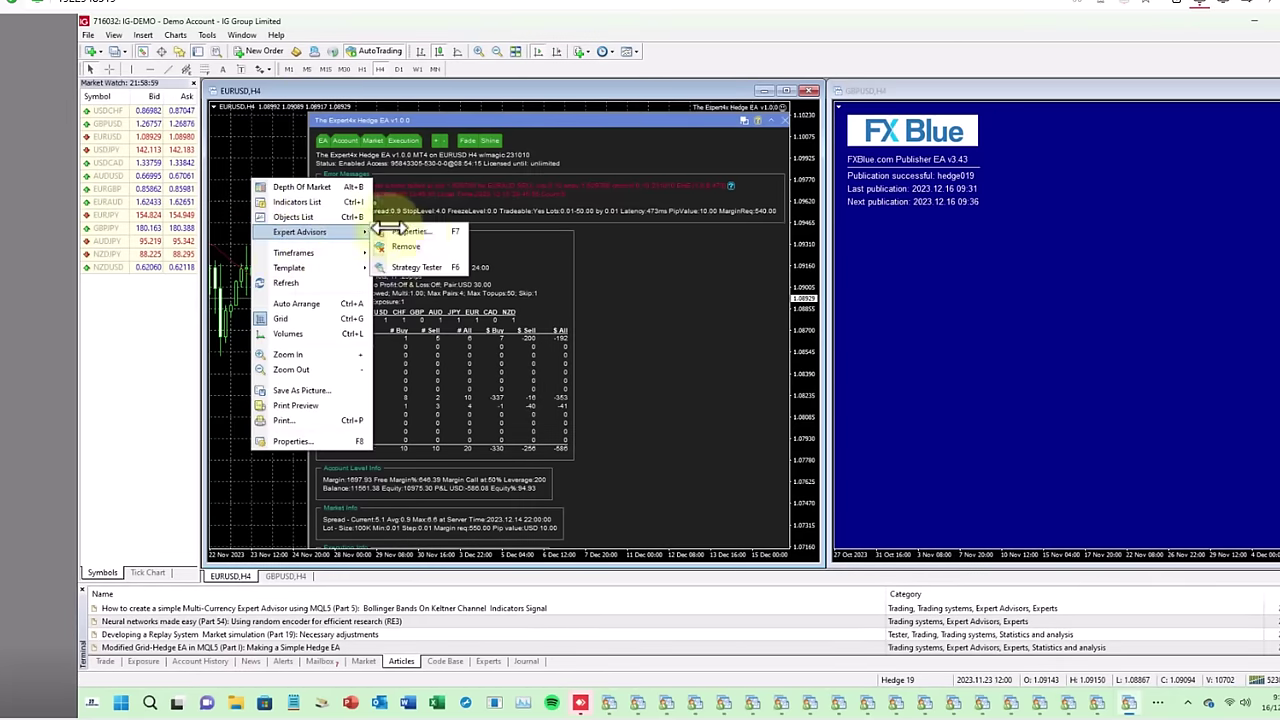
key(Return)
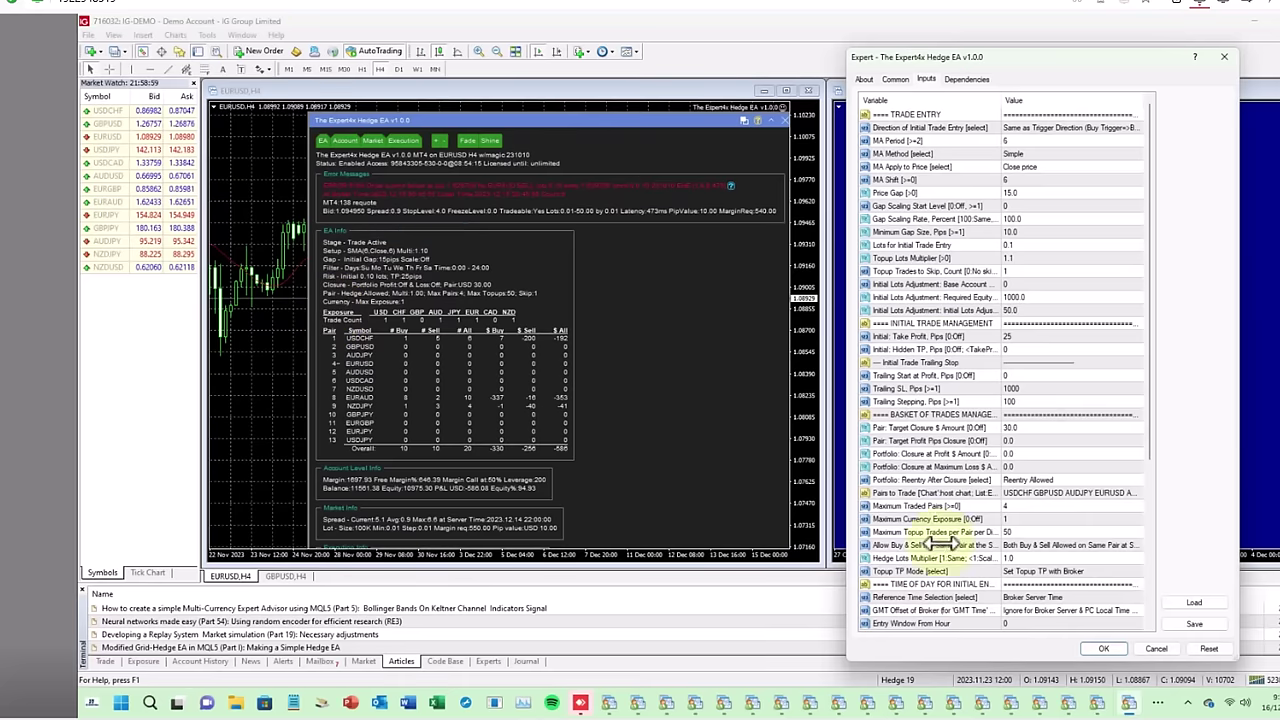
click(1095, 649)
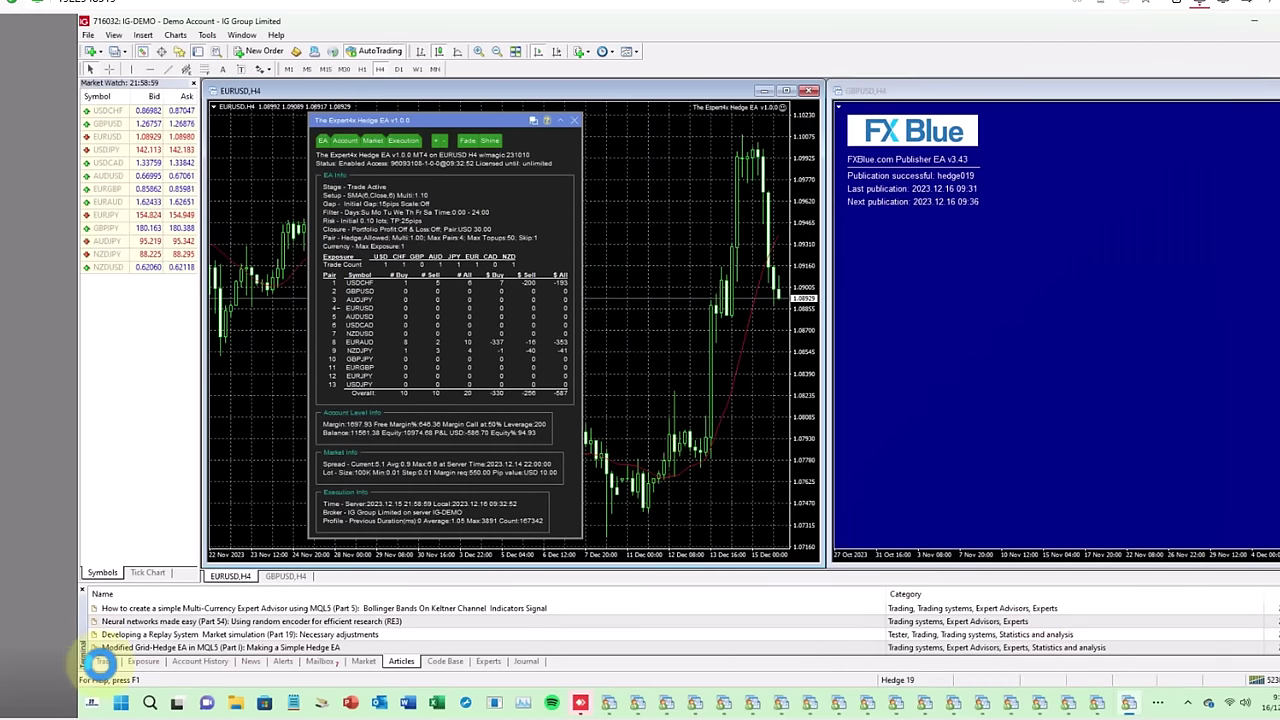
click(104, 661)
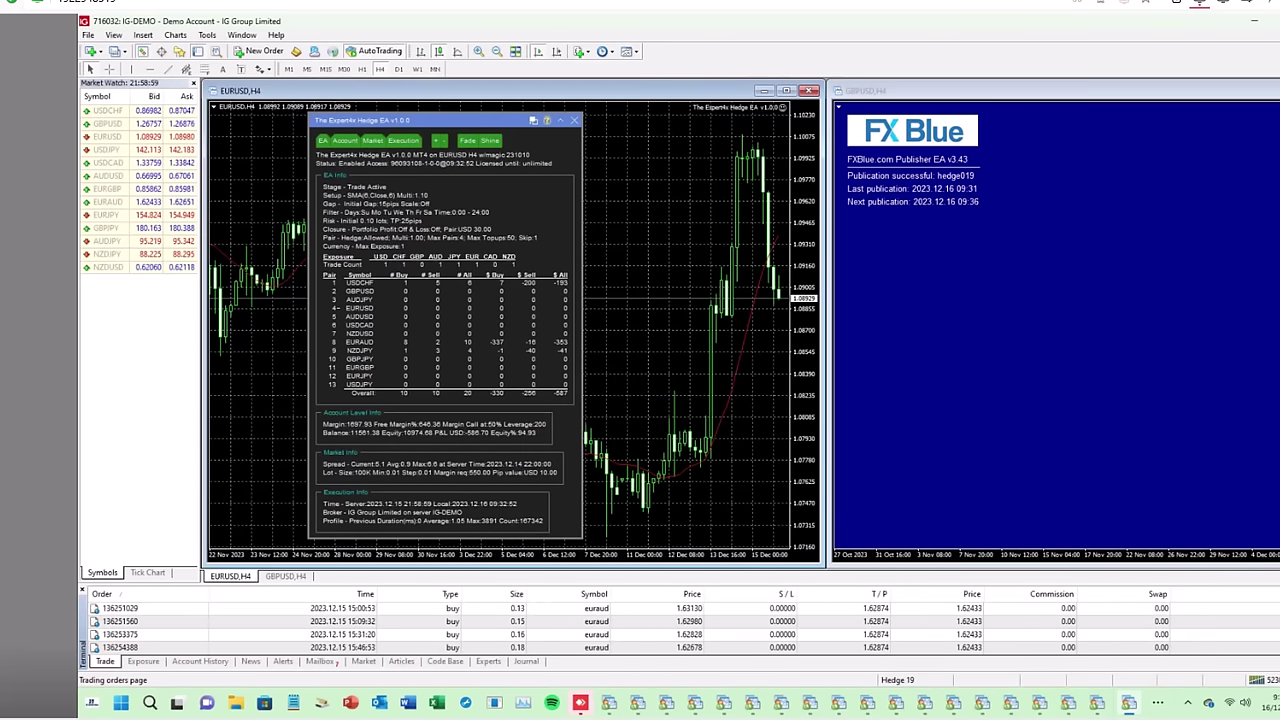
scroll(1270, 648, down, 5)
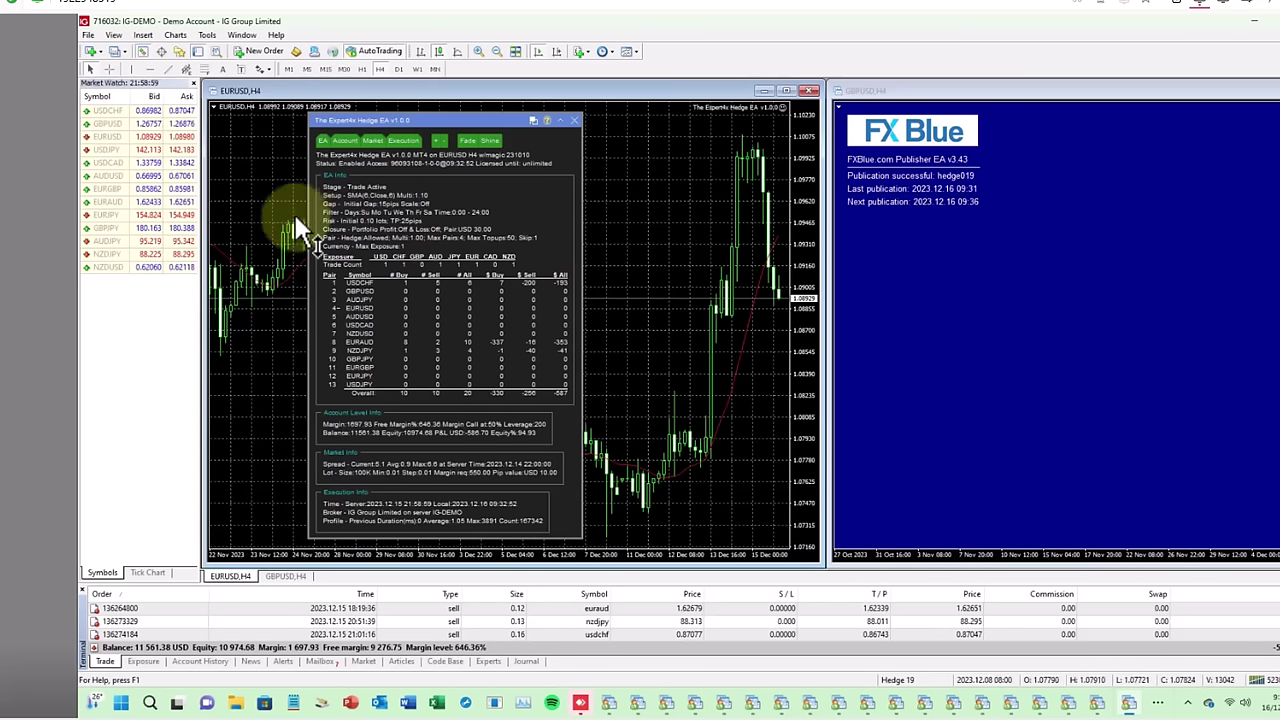
In the Hedge 19 EA's inputs, set Lots for Initial Trade Entry to 0.05
right_click(253, 197)
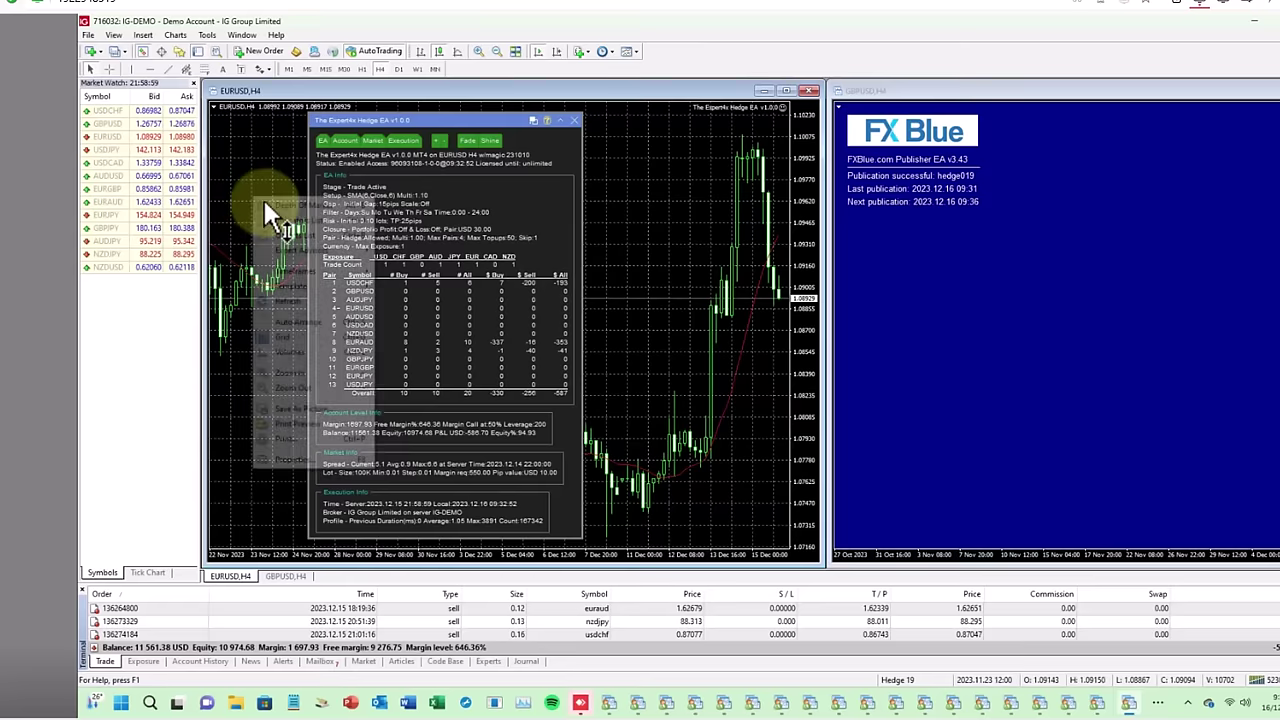
mouse_move(300, 250)
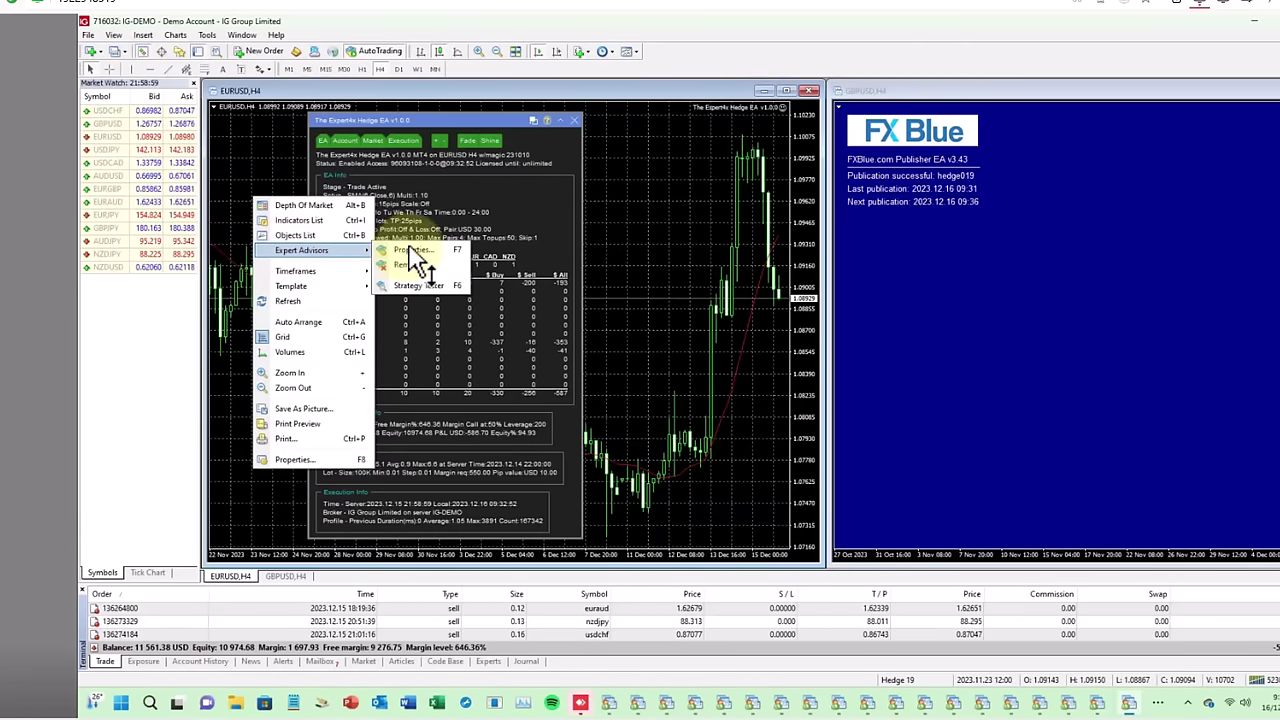
click(412, 251)
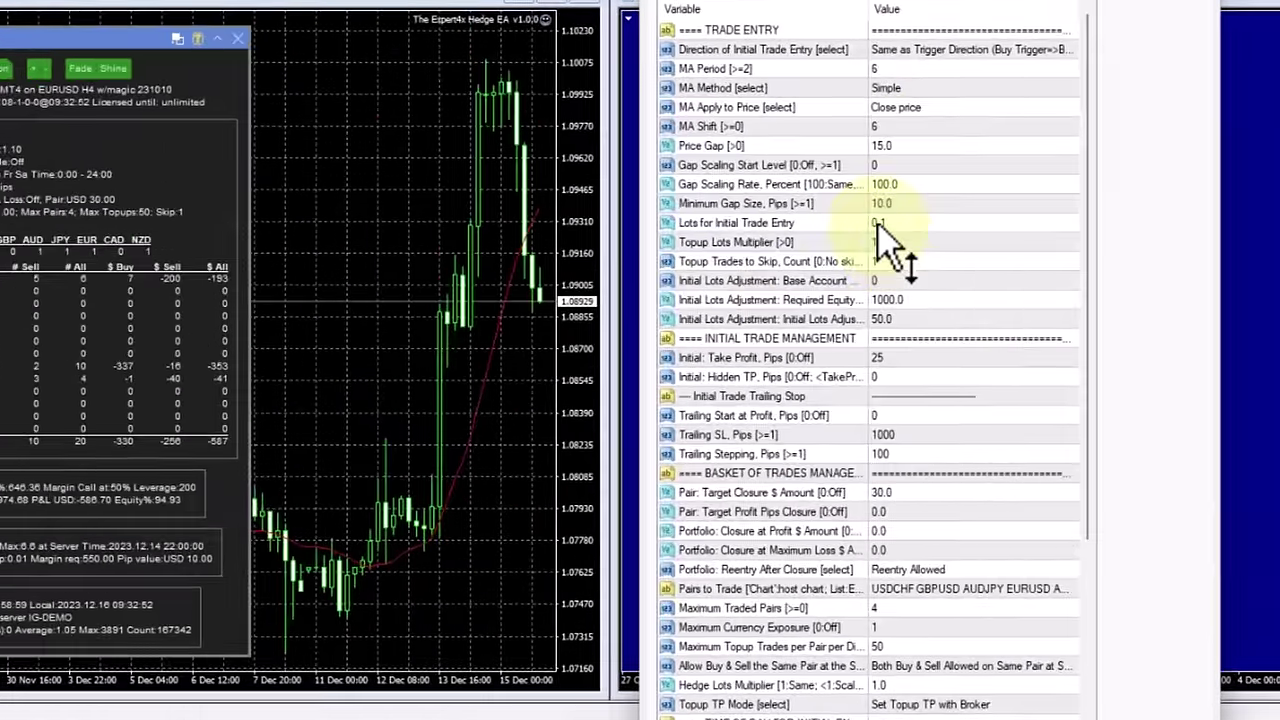
double_click(877, 224)
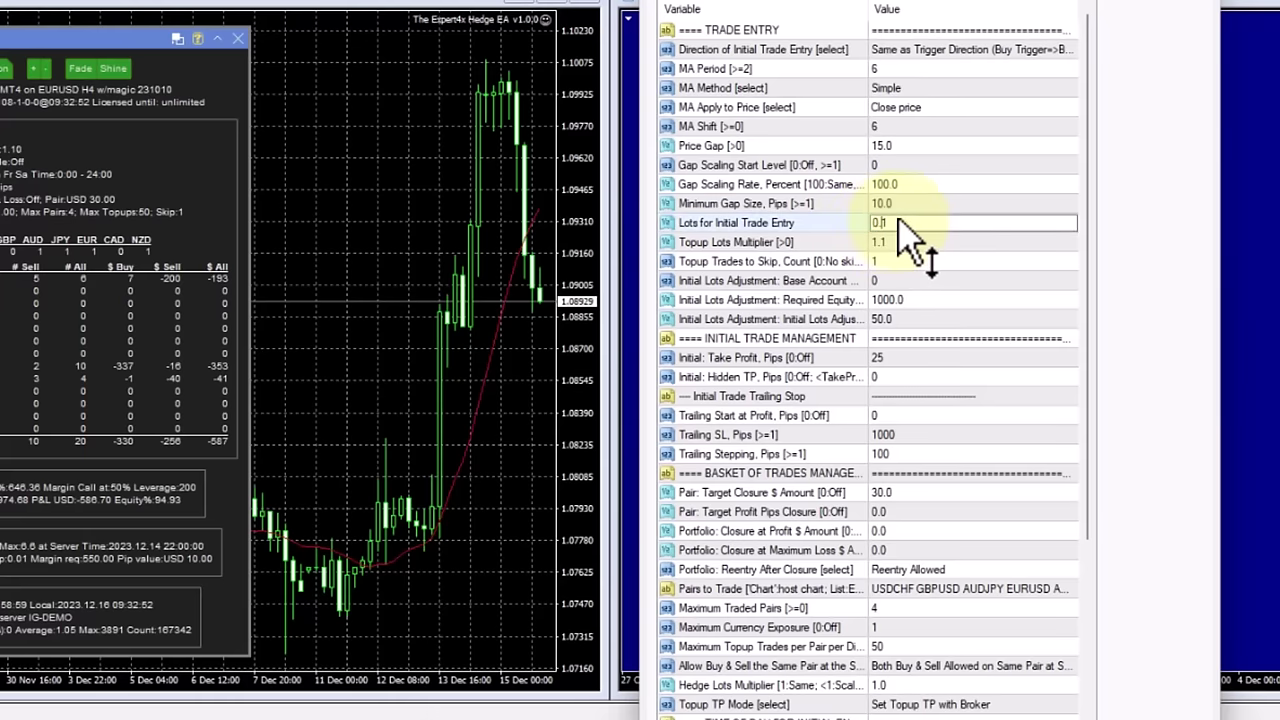
text(5)
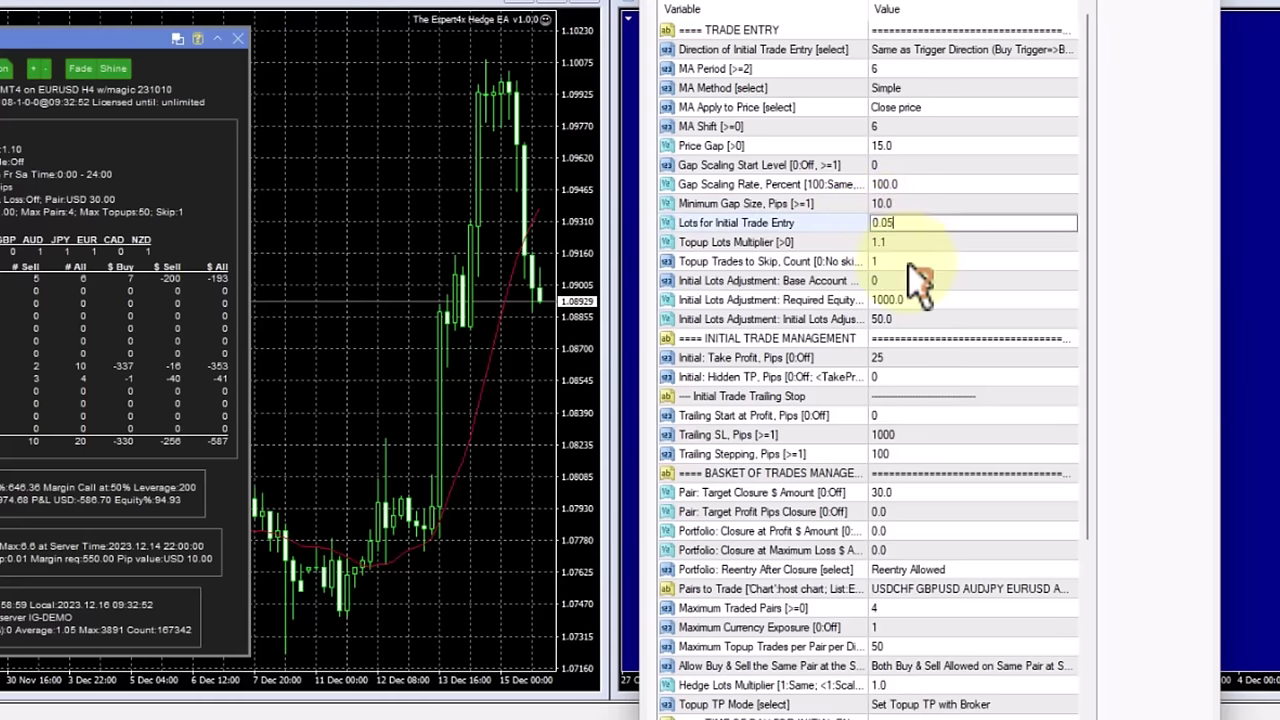
Set Price Gap to 20.0 in the Hedge EA's inputs
double_click(885, 146)
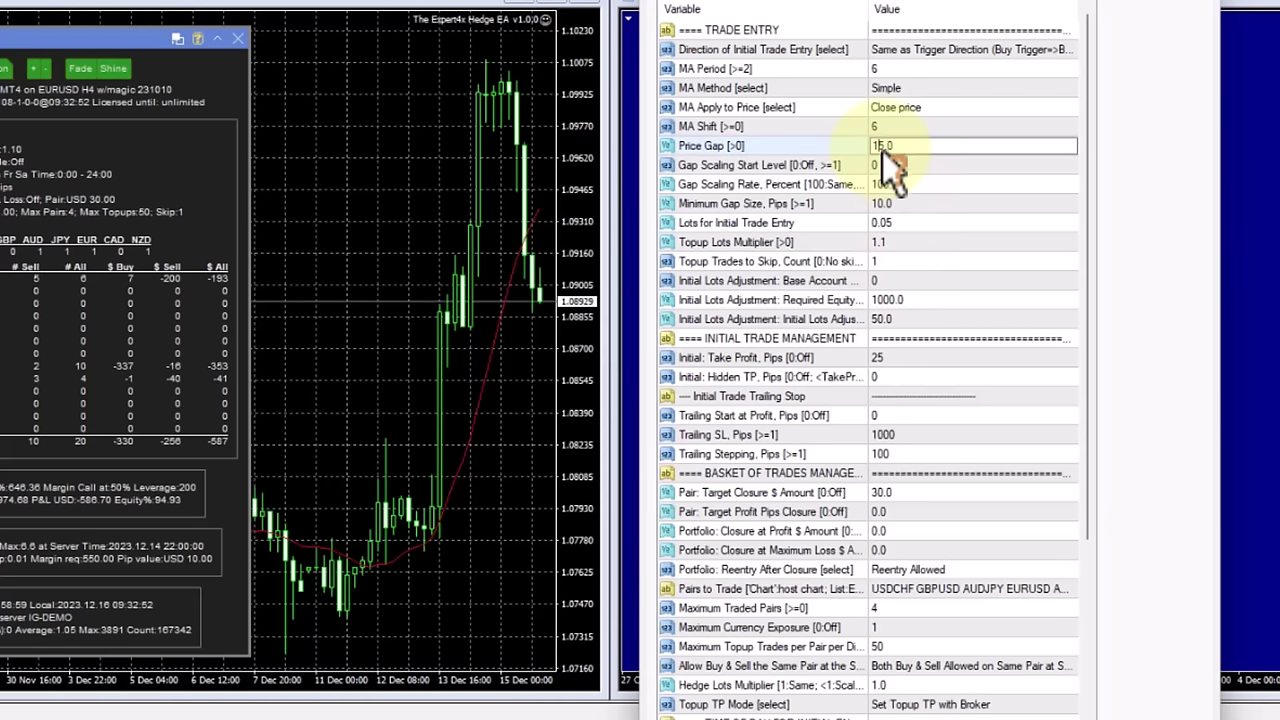
key(ctrl+a)
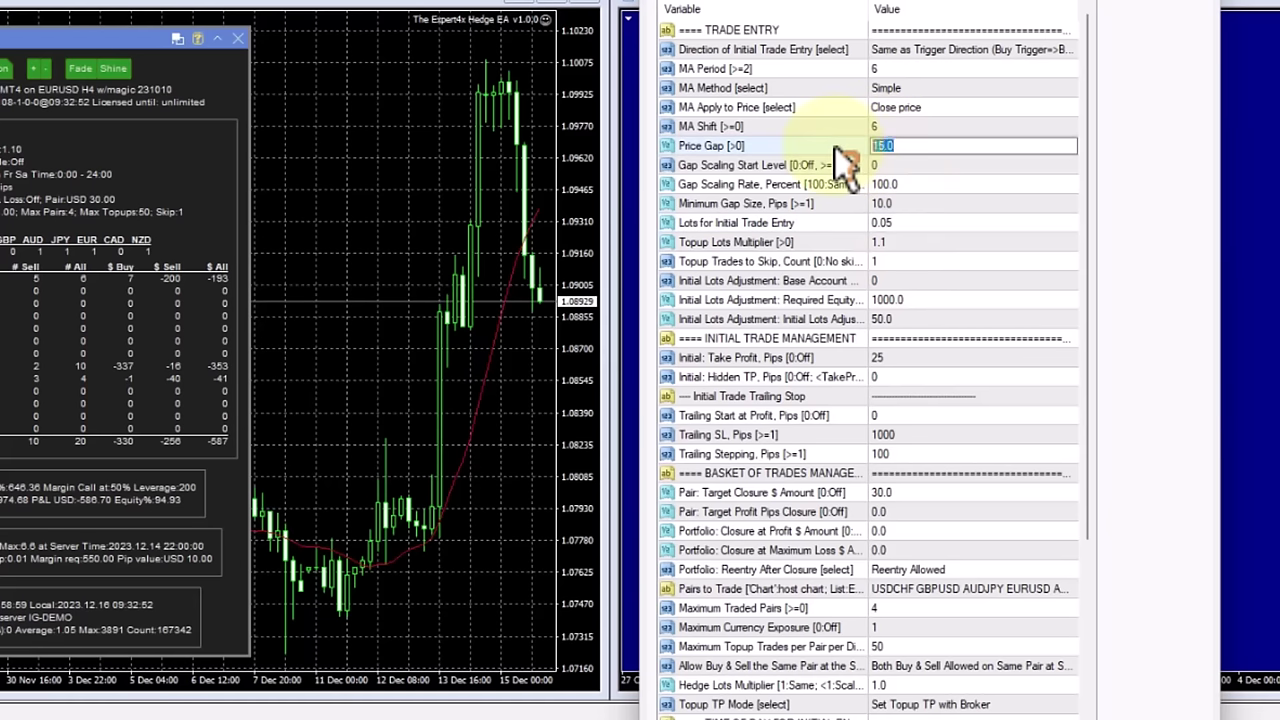
text(20.0)
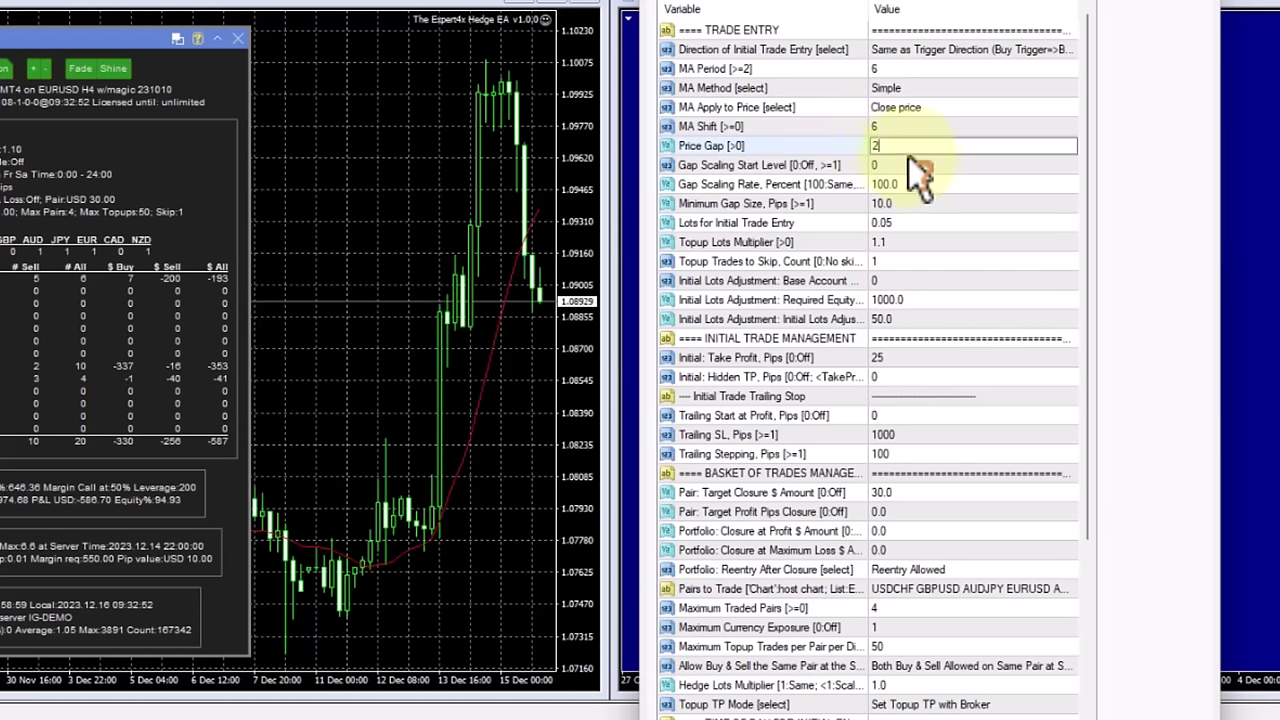
click(955, 185)
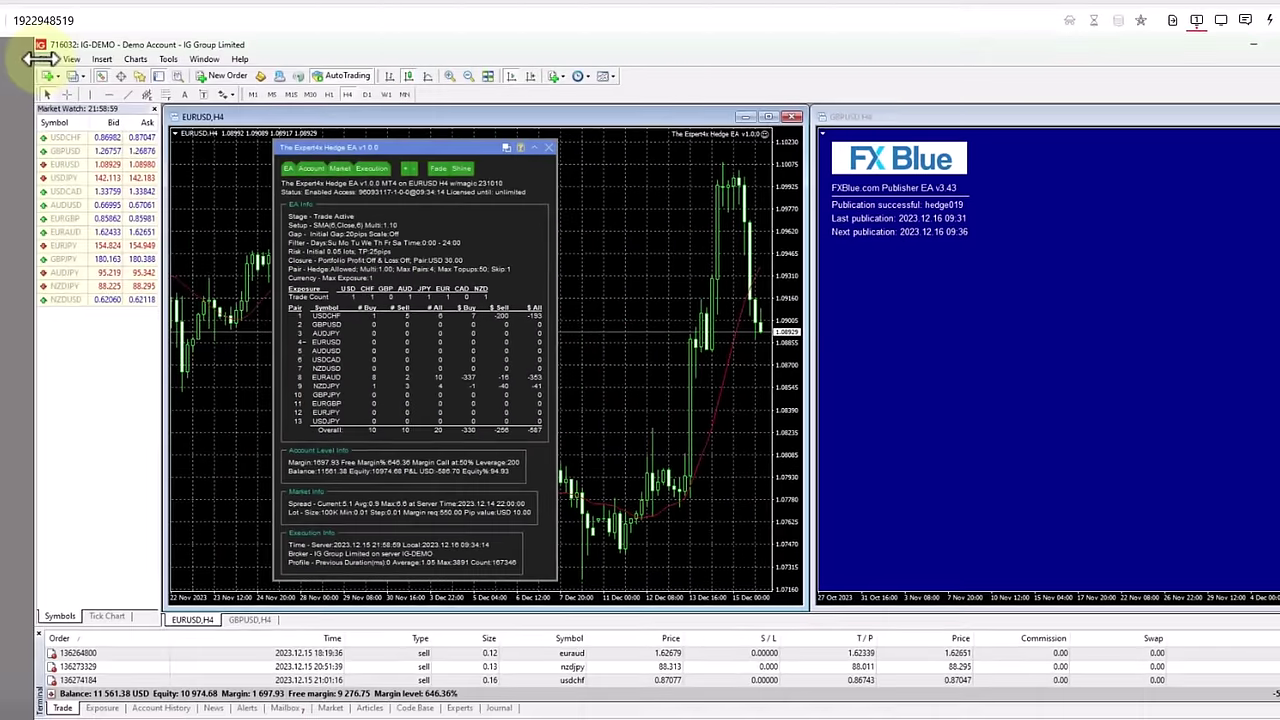
Open a new IG-DEMO demo account with the prefilled personal details and newsletter subscription agreed, and show the account's trade list
click(44, 59)
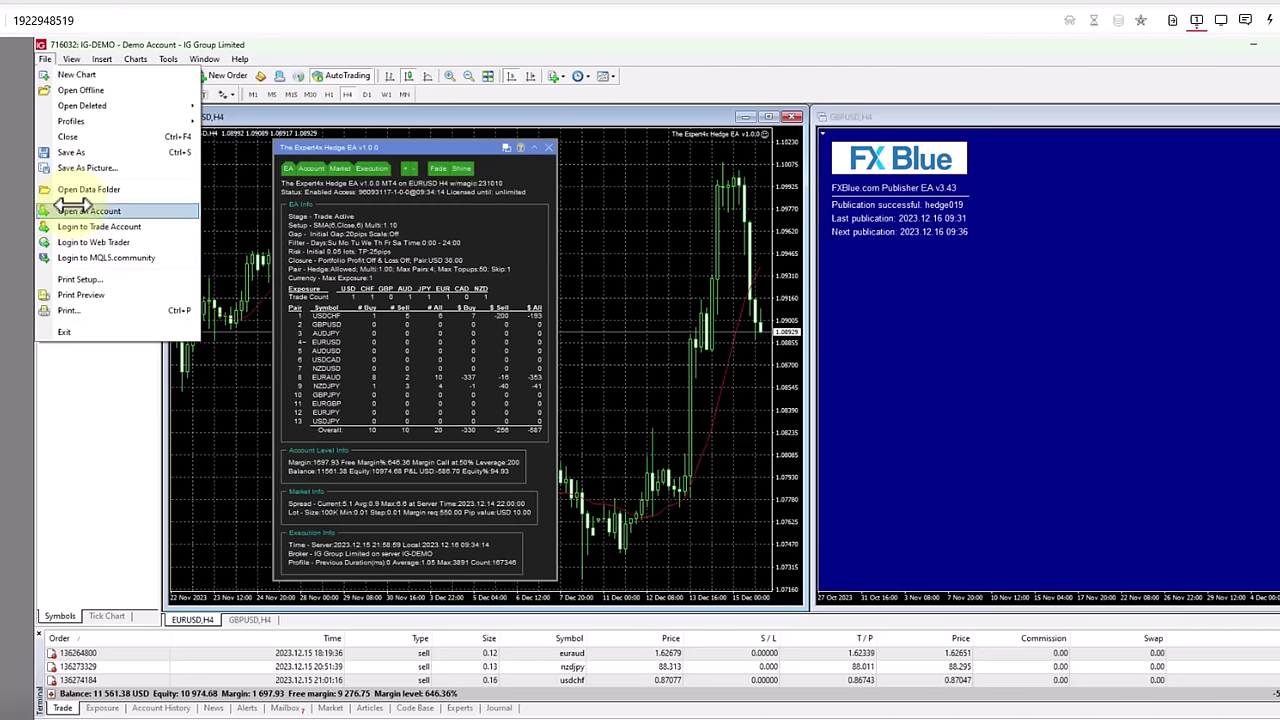
click(75, 212)
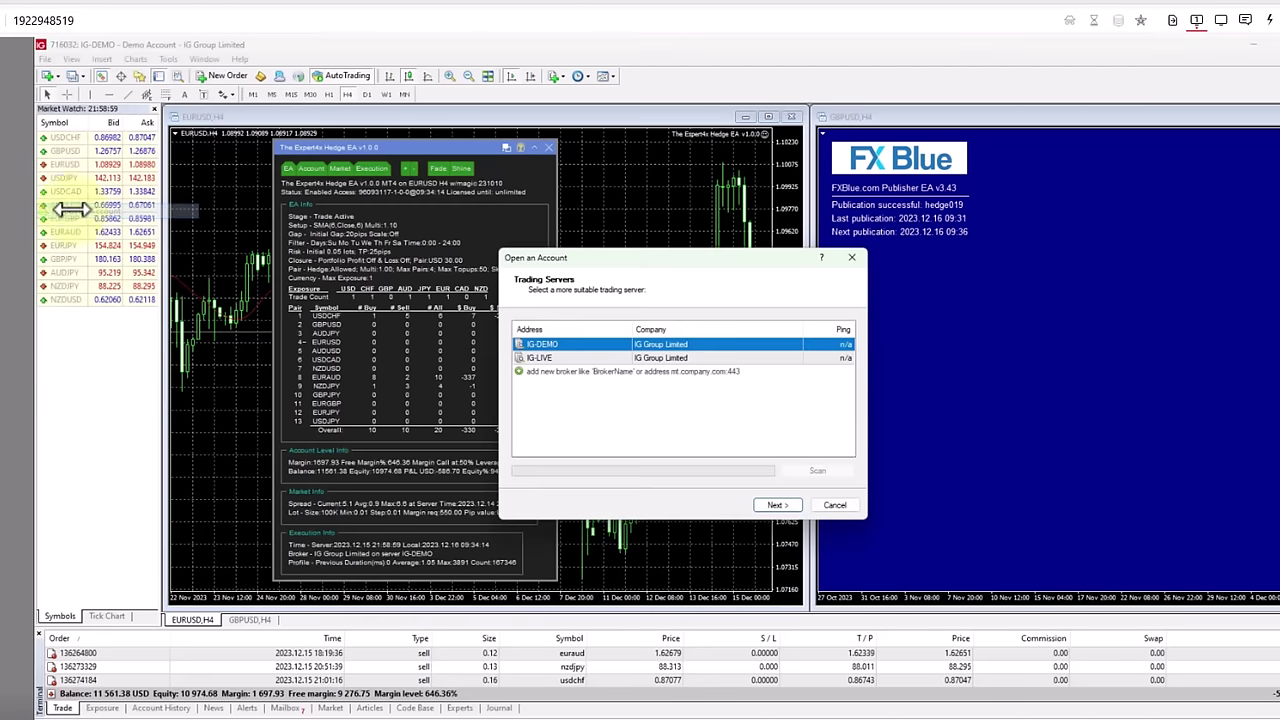
click(776, 505)
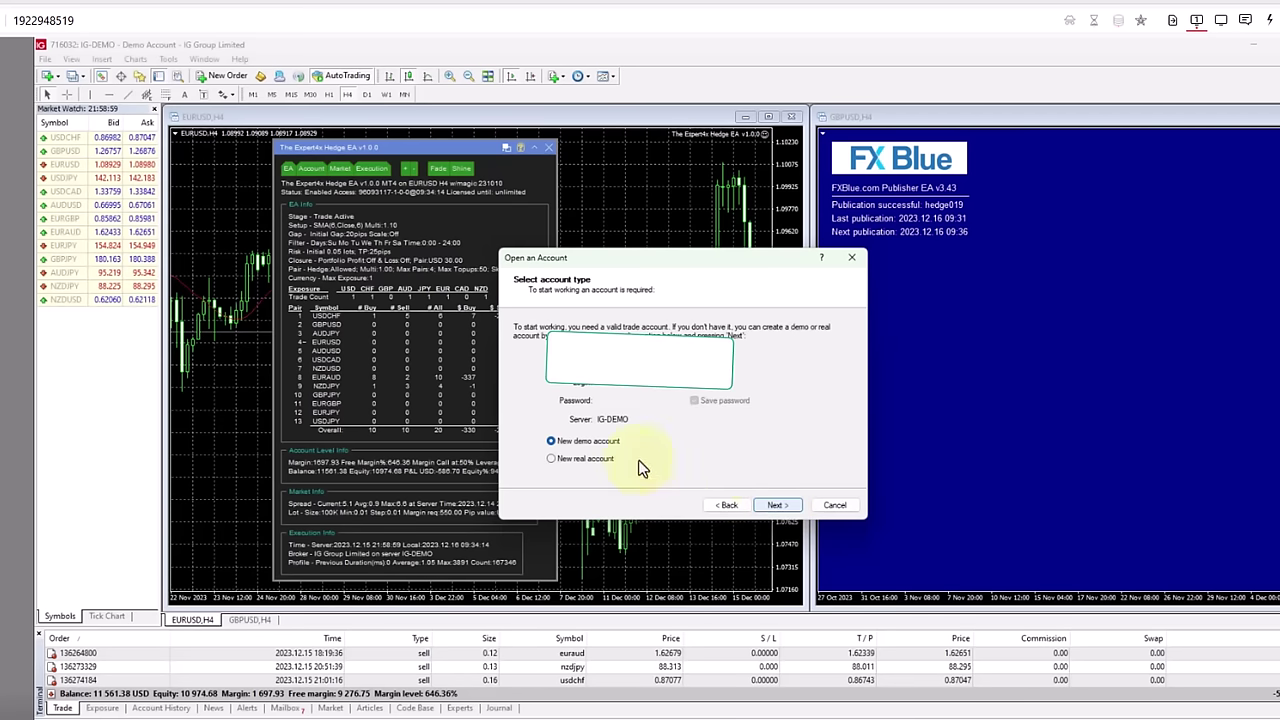
click(772, 508)
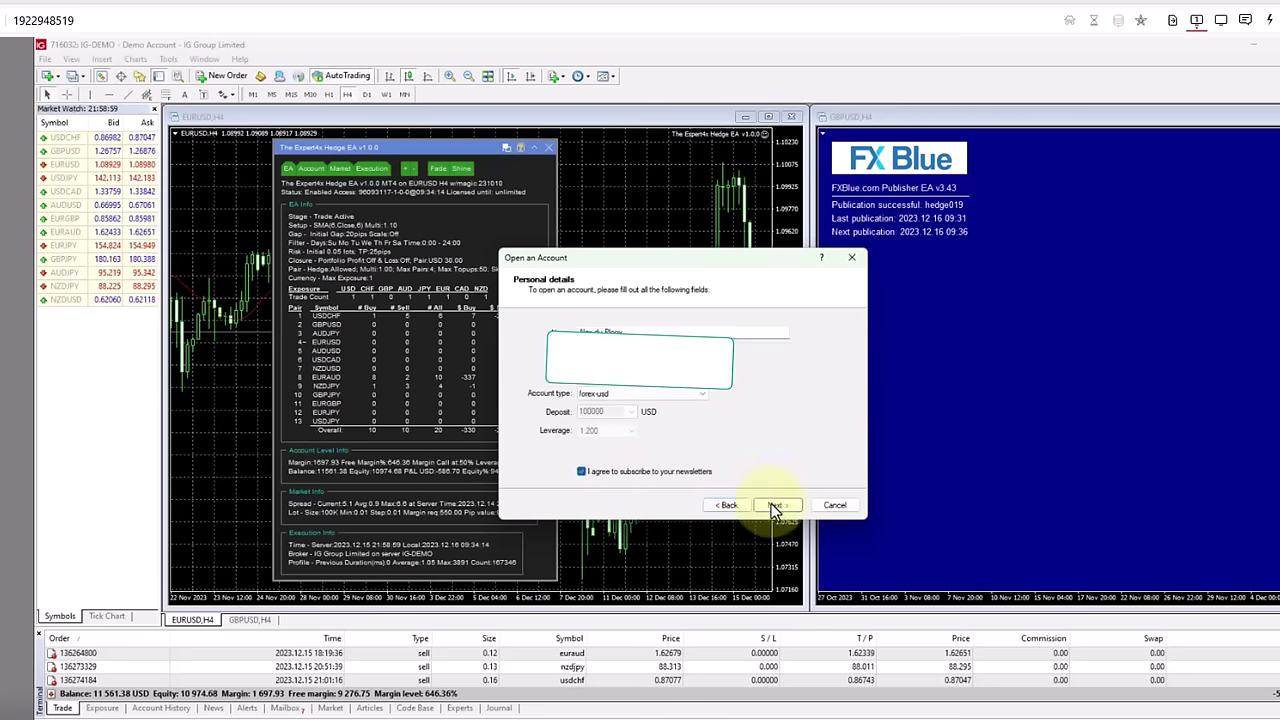
click(773, 506)
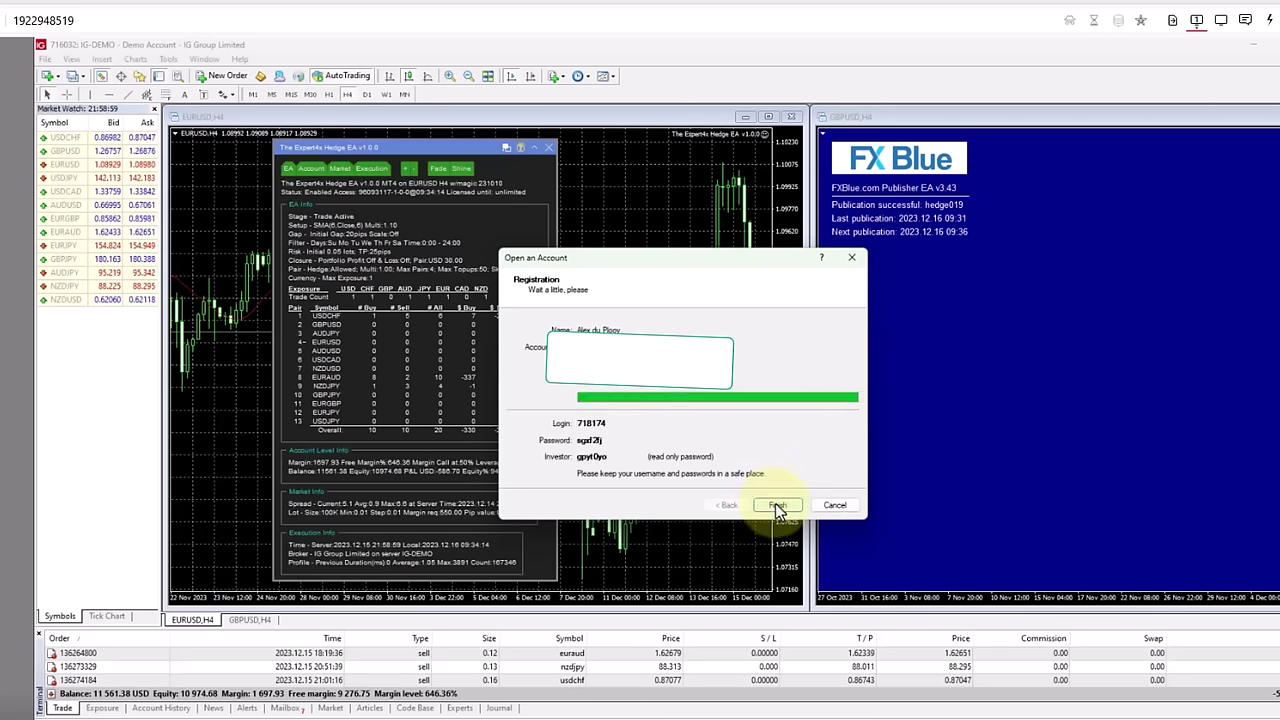
click(777, 505)
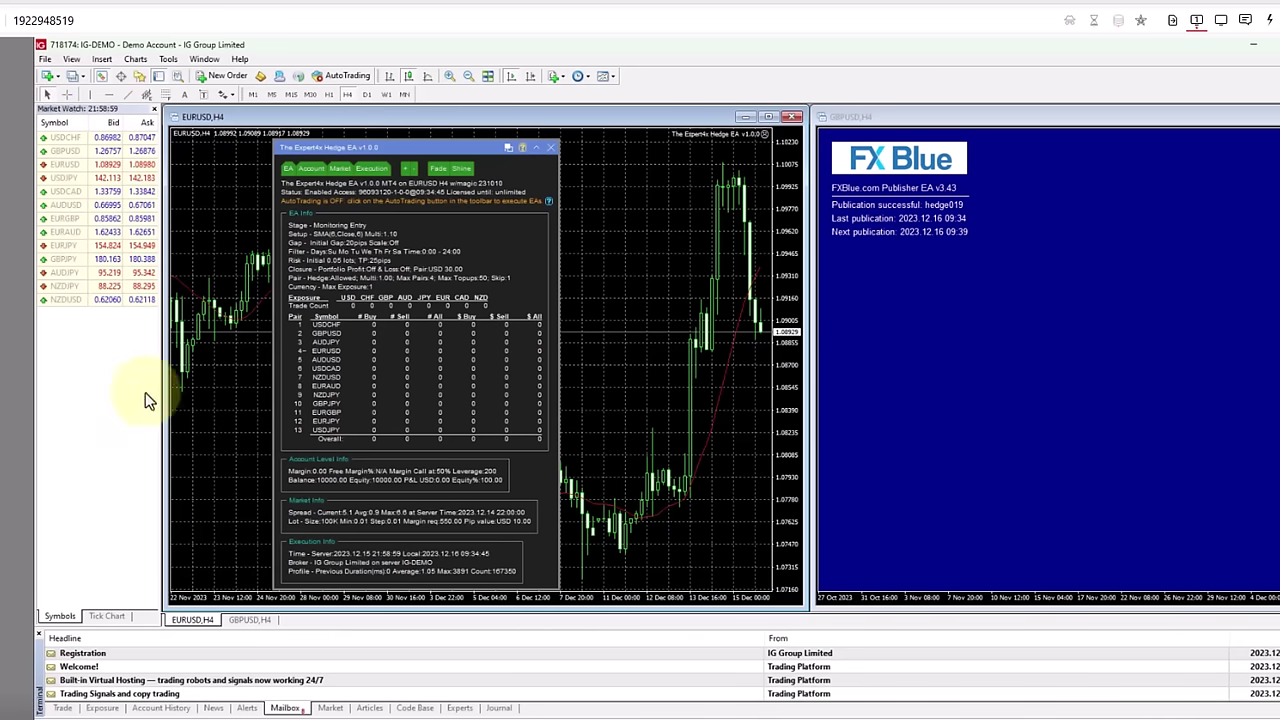
click(62, 707)
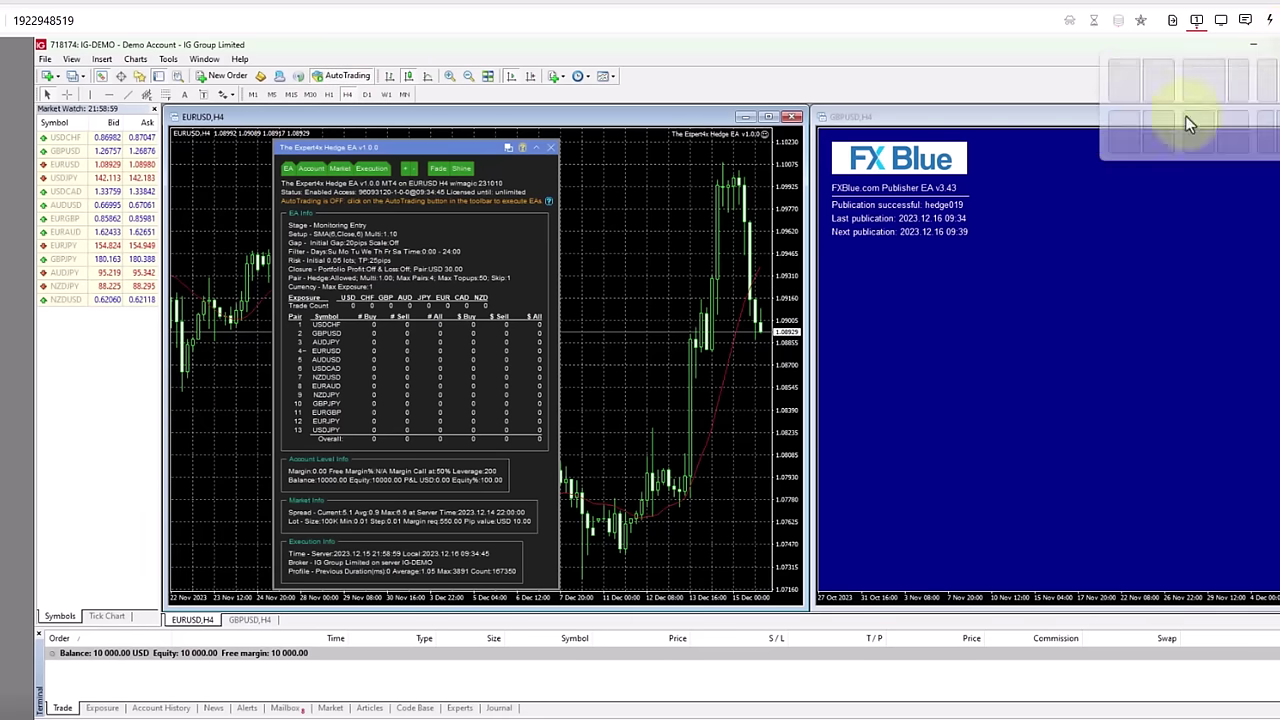
Switch to the Excel test settings sheet and clear the red markers above accounts 5 to 19 by pasting the blank cell above account 4
click(1186, 114)
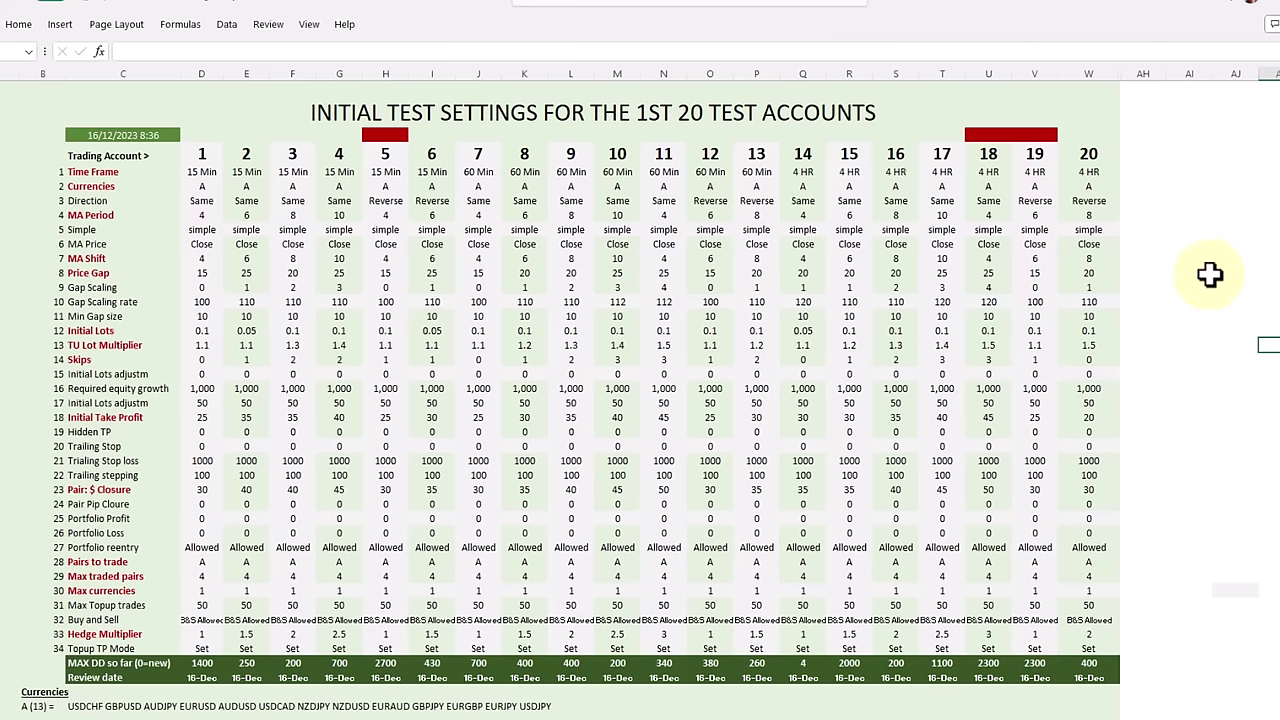
click(332, 134)
right_click(332, 134)
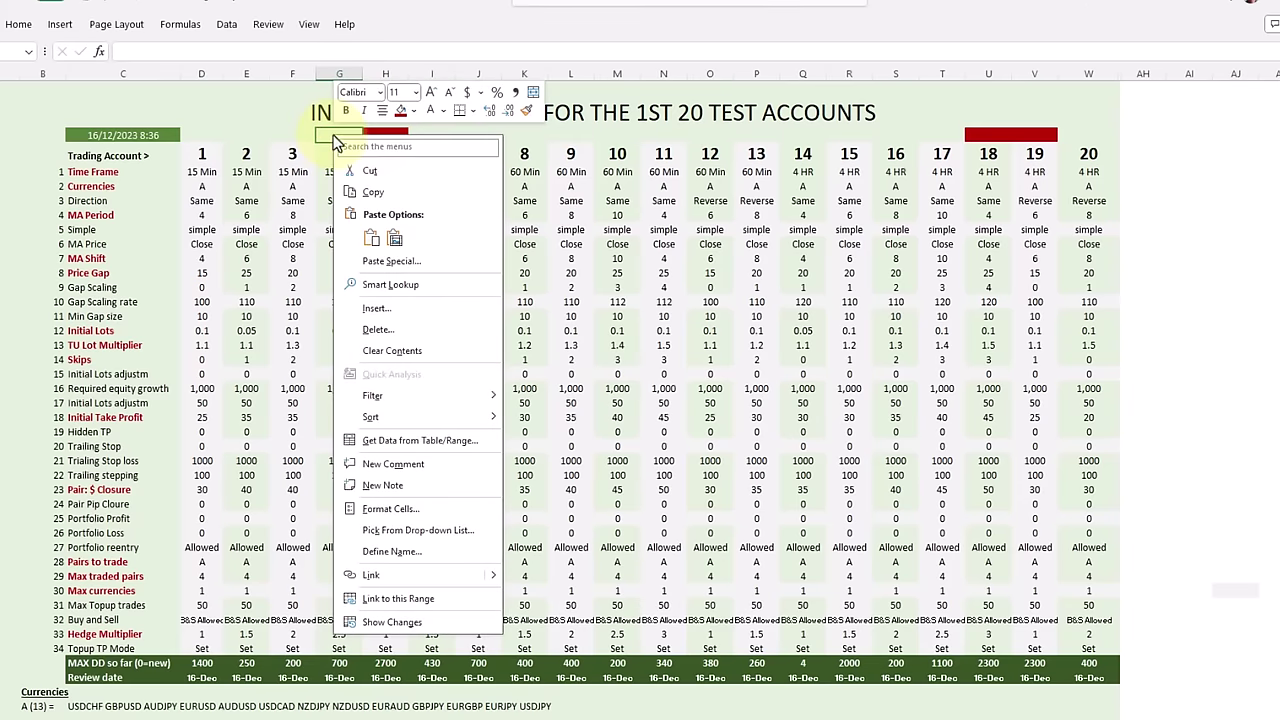
click(372, 193)
drag(371, 134, 1049, 134)
right_click(1049, 140)
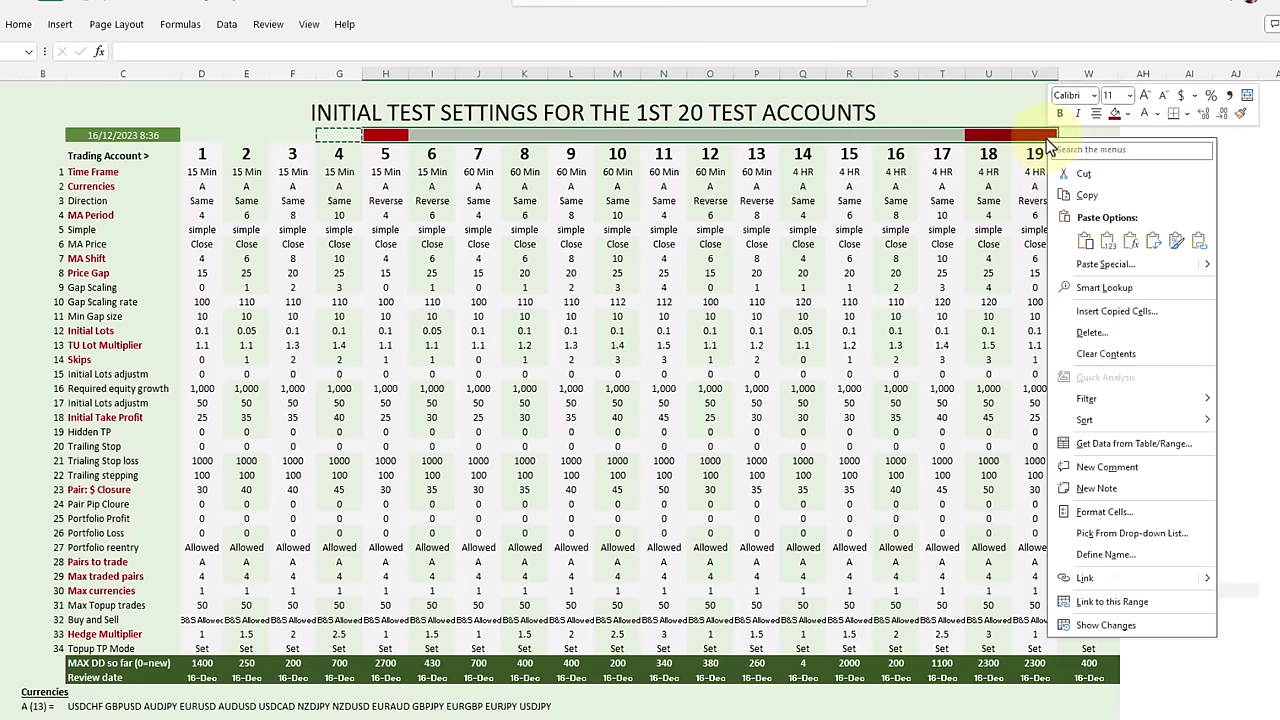
click(1085, 240)
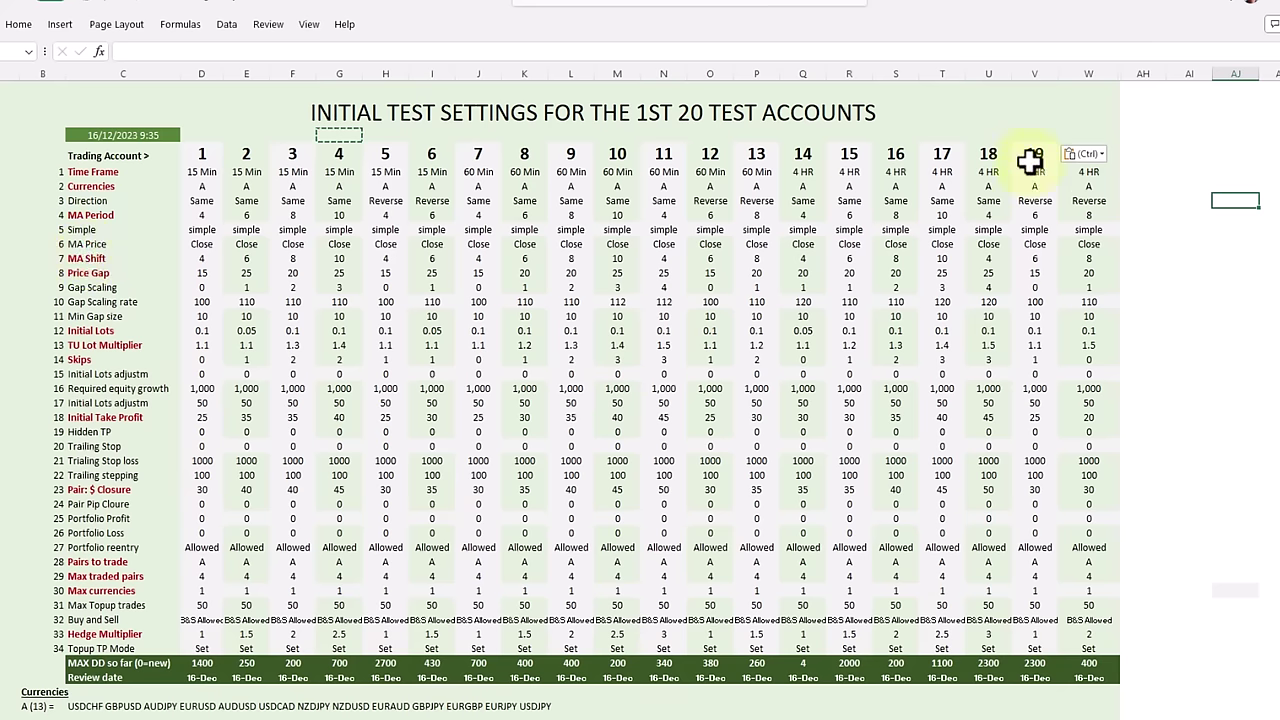
click(1247, 361)
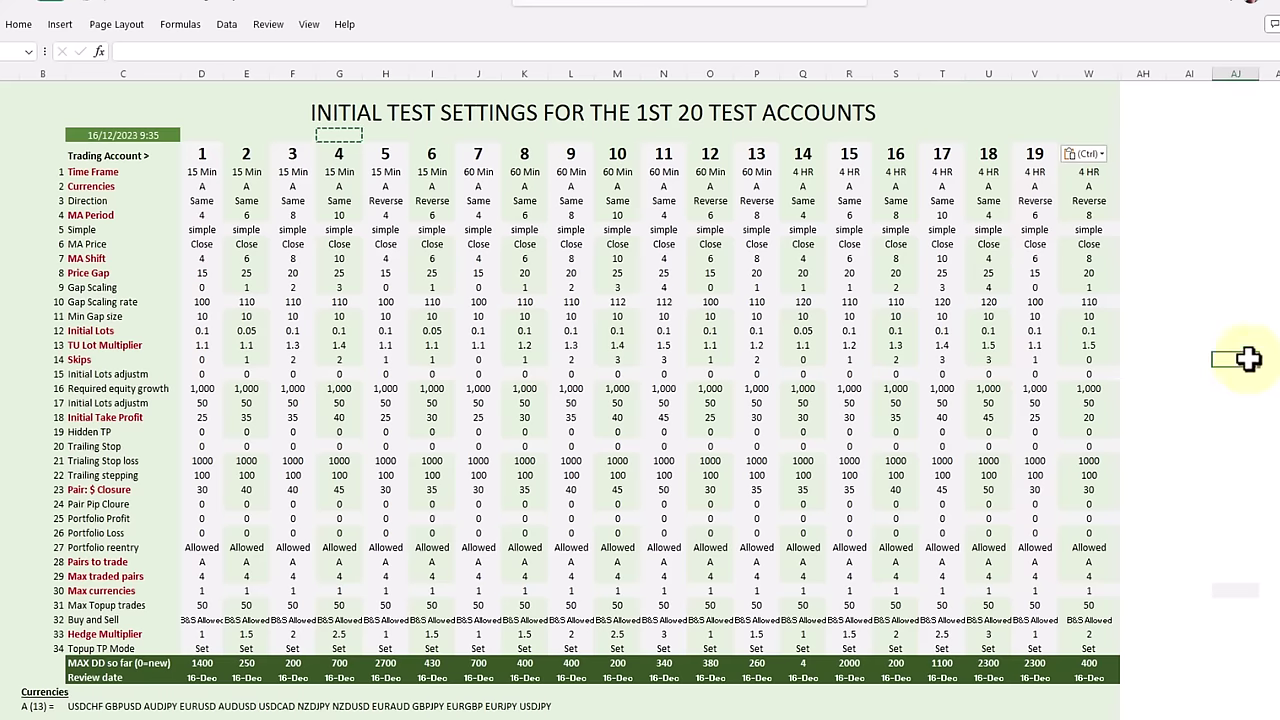
key(Escape)
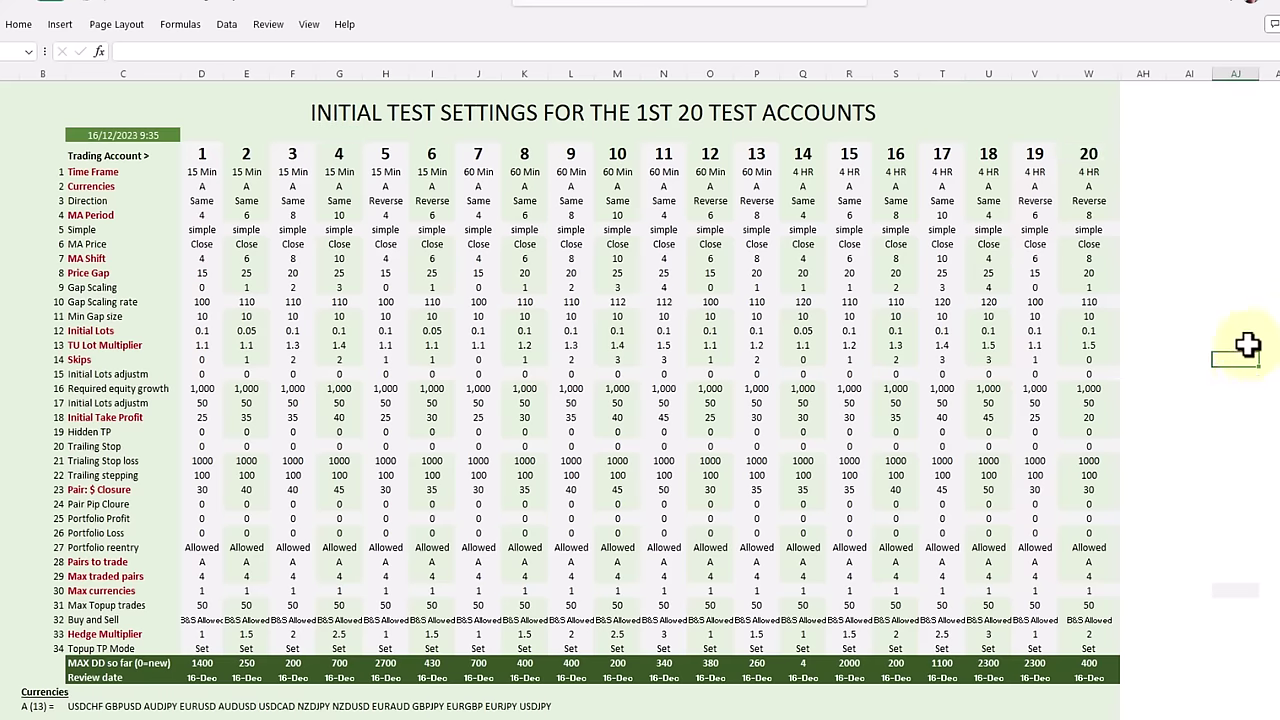
click(91, 133)
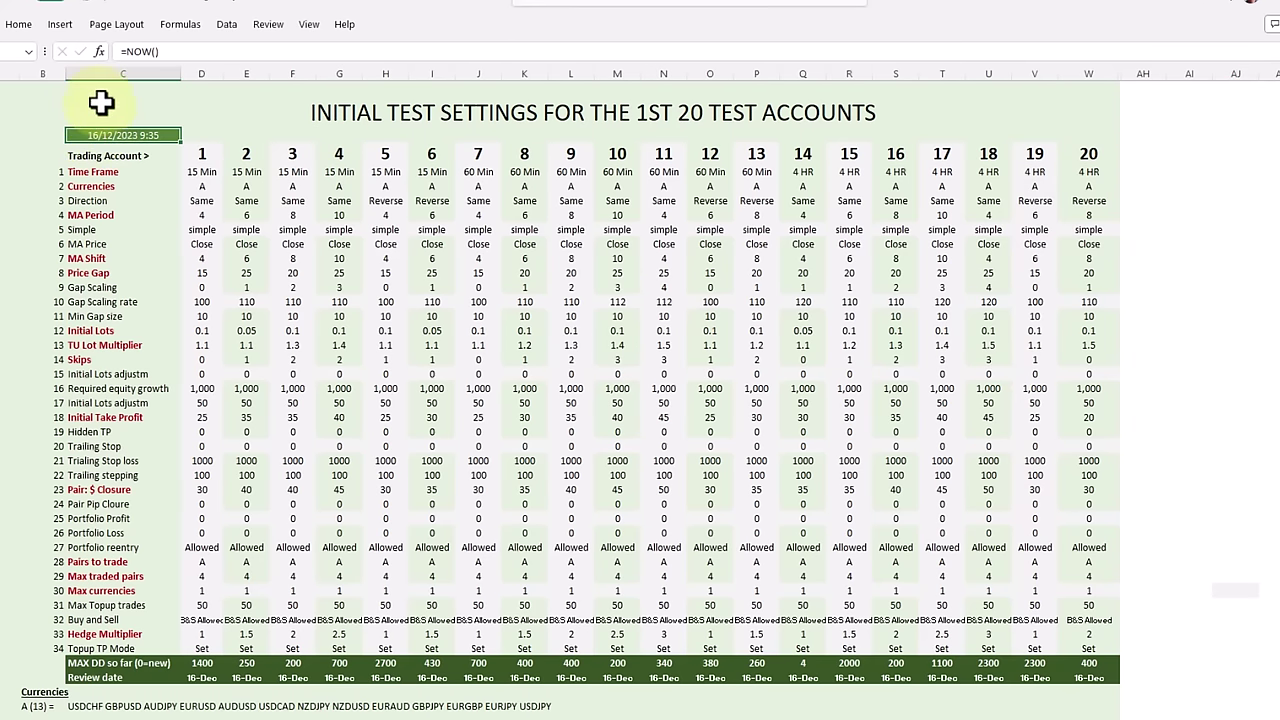
click(133, 200)
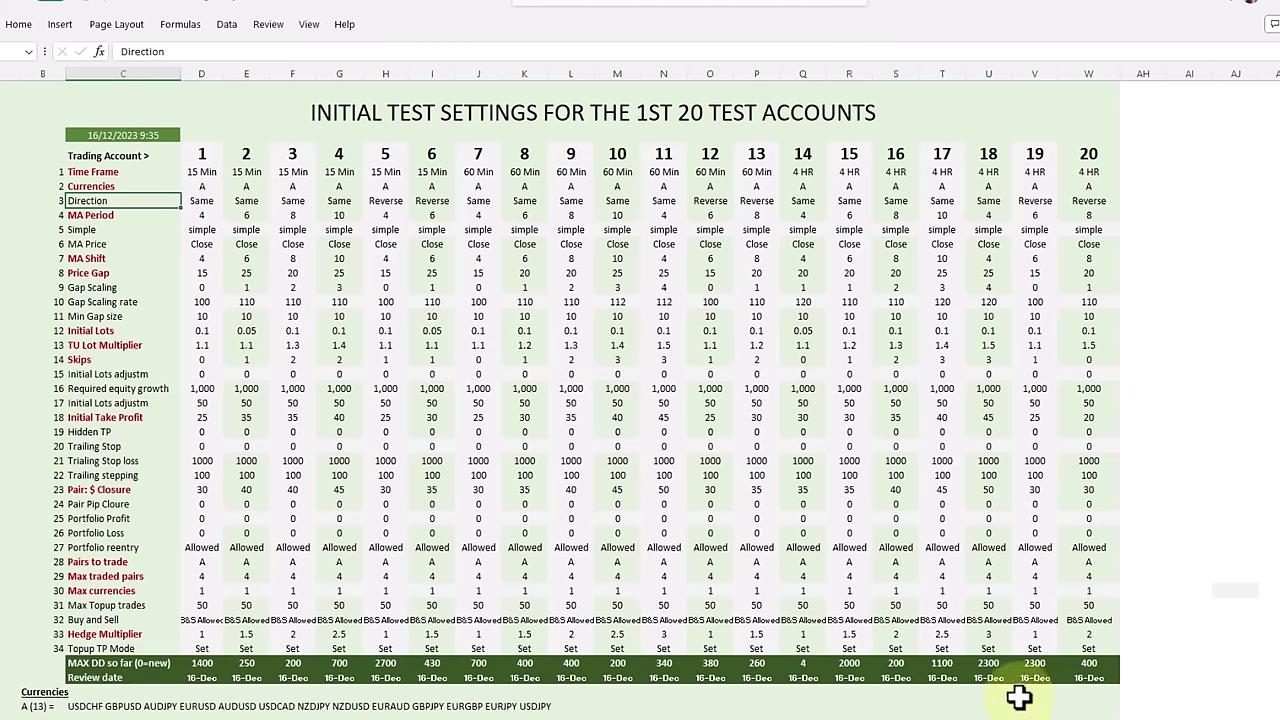
Set MAX DD so far to 0 for trading accounts 18, 19 and 5 to mark them as new
click(988, 662)
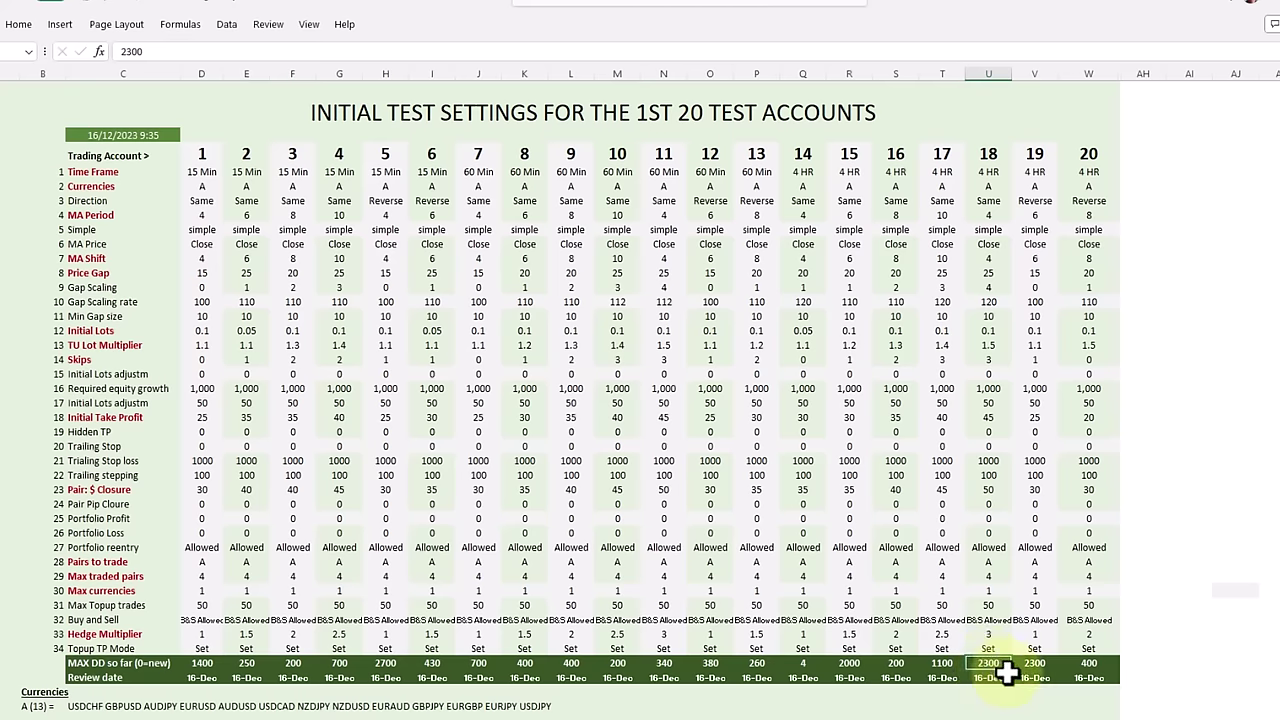
text(0)
click(1037, 663)
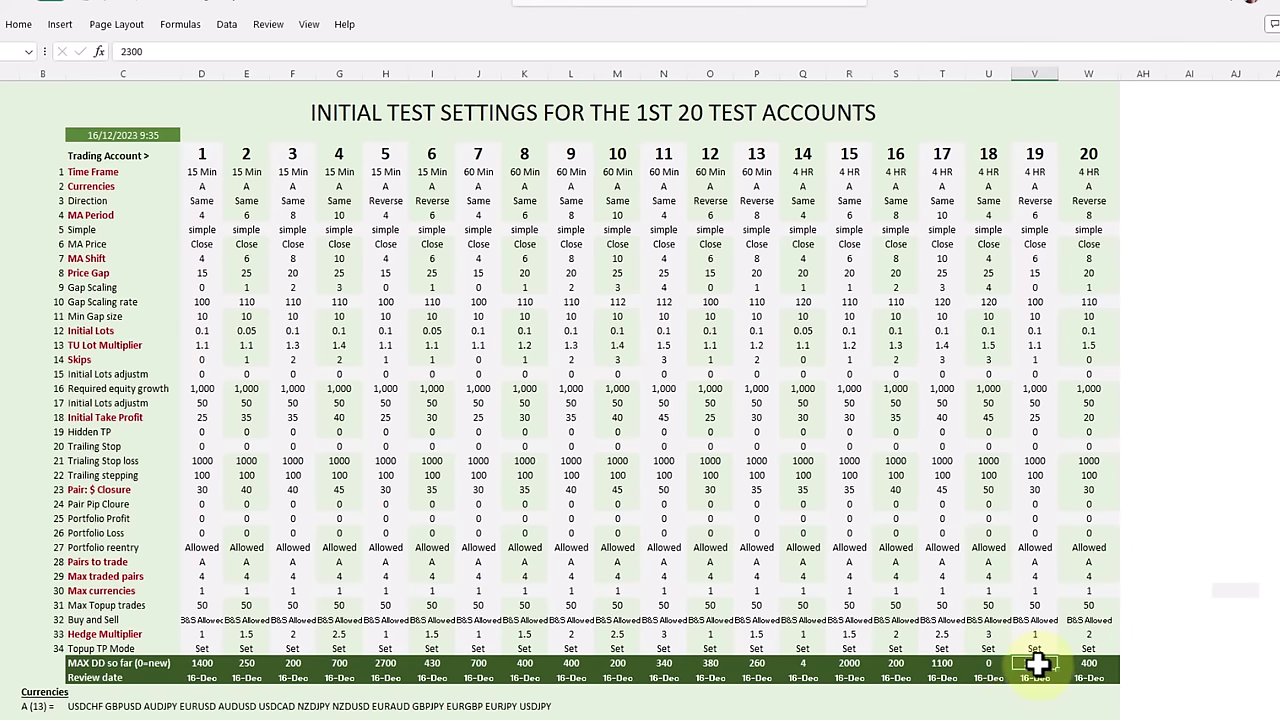
text(0)
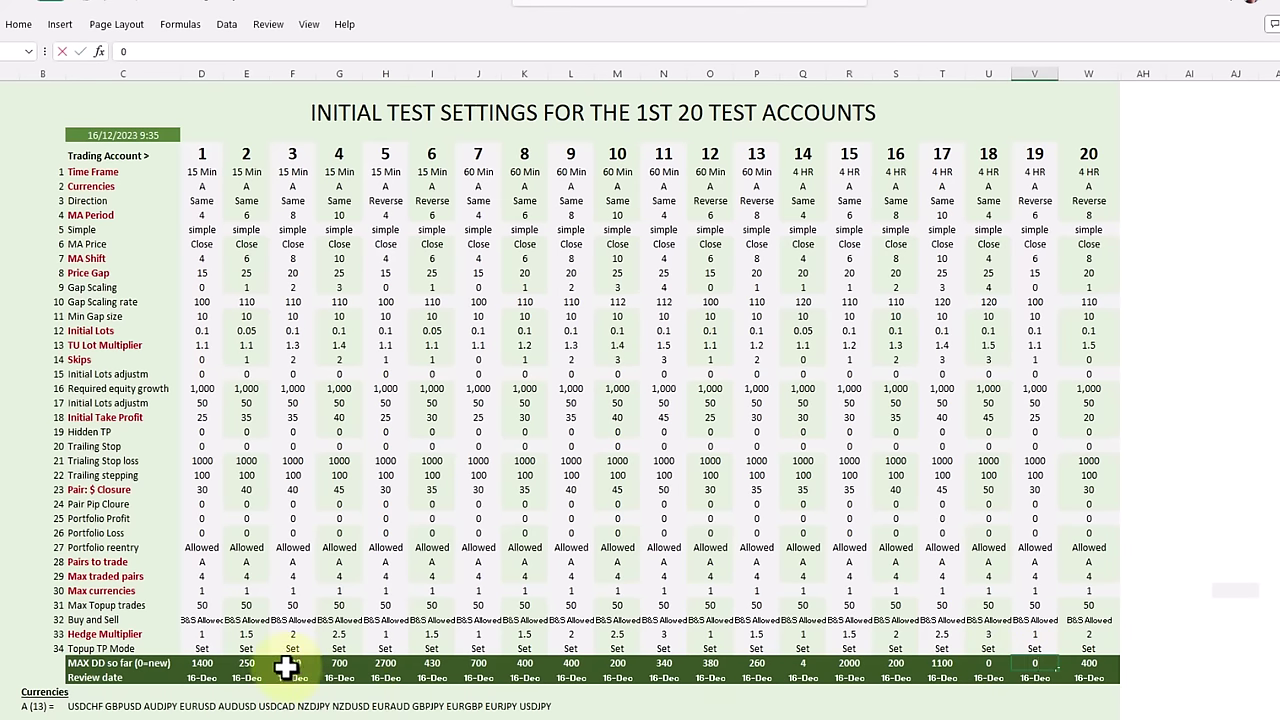
click(381, 663)
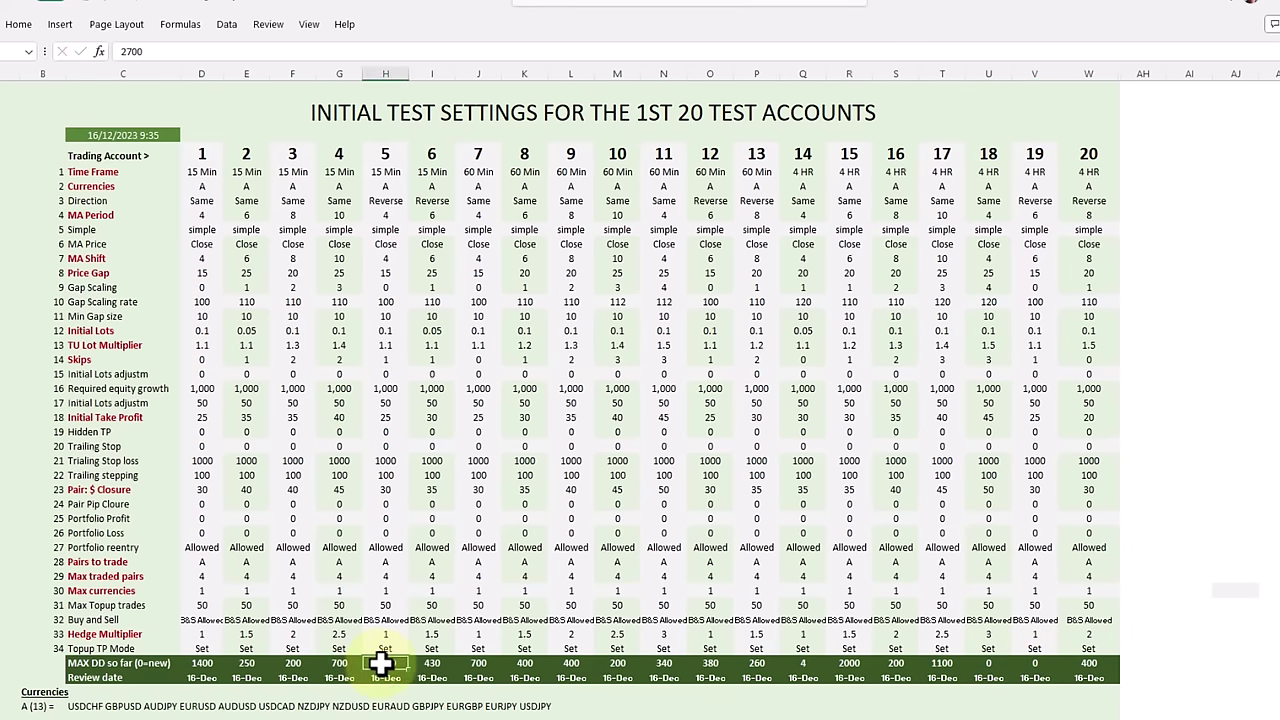
text(0)
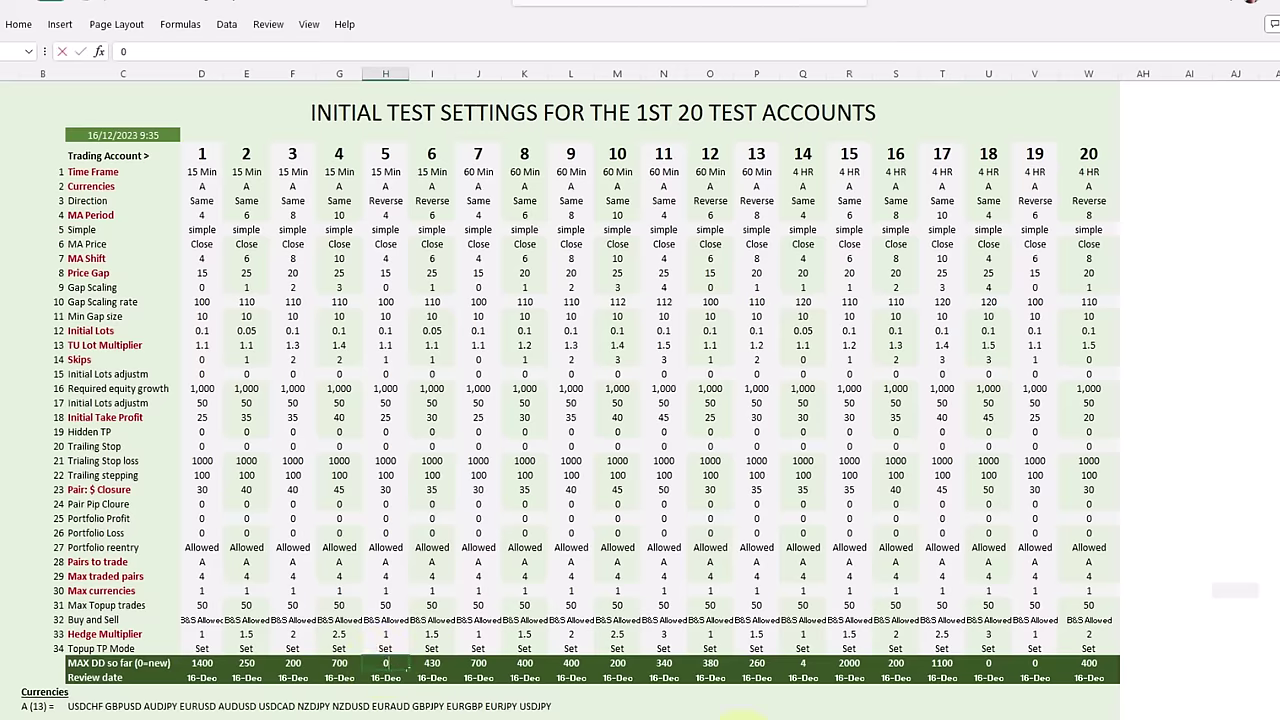